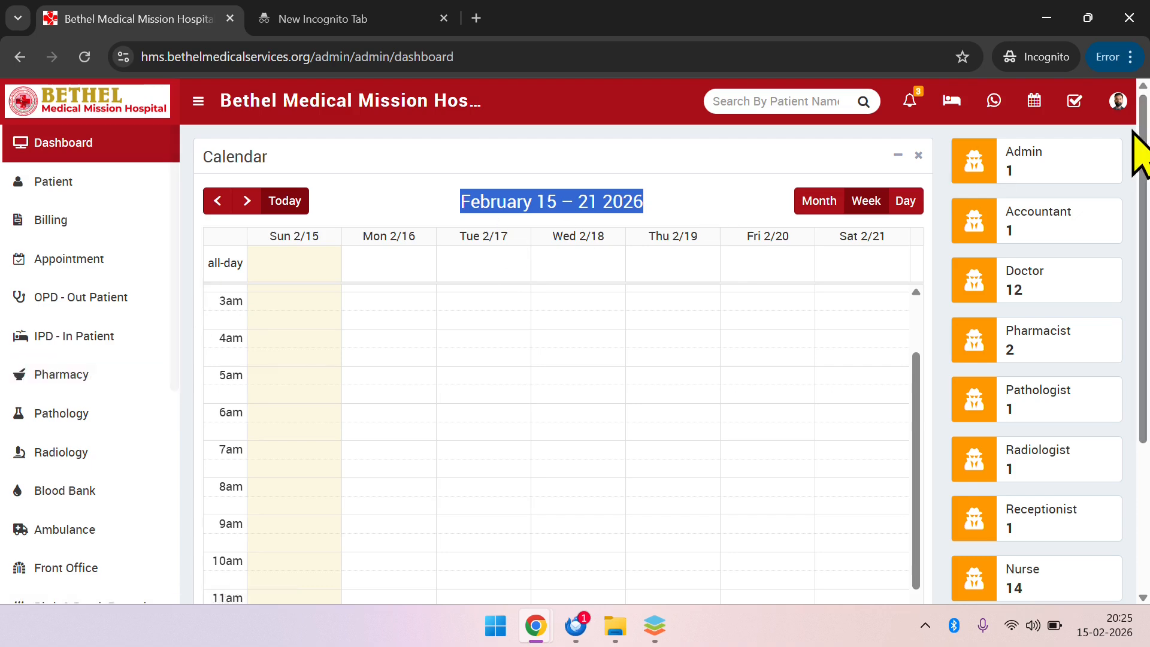
# Check which account is logged in, and open the patient list
pyautogui.click(1118, 105)
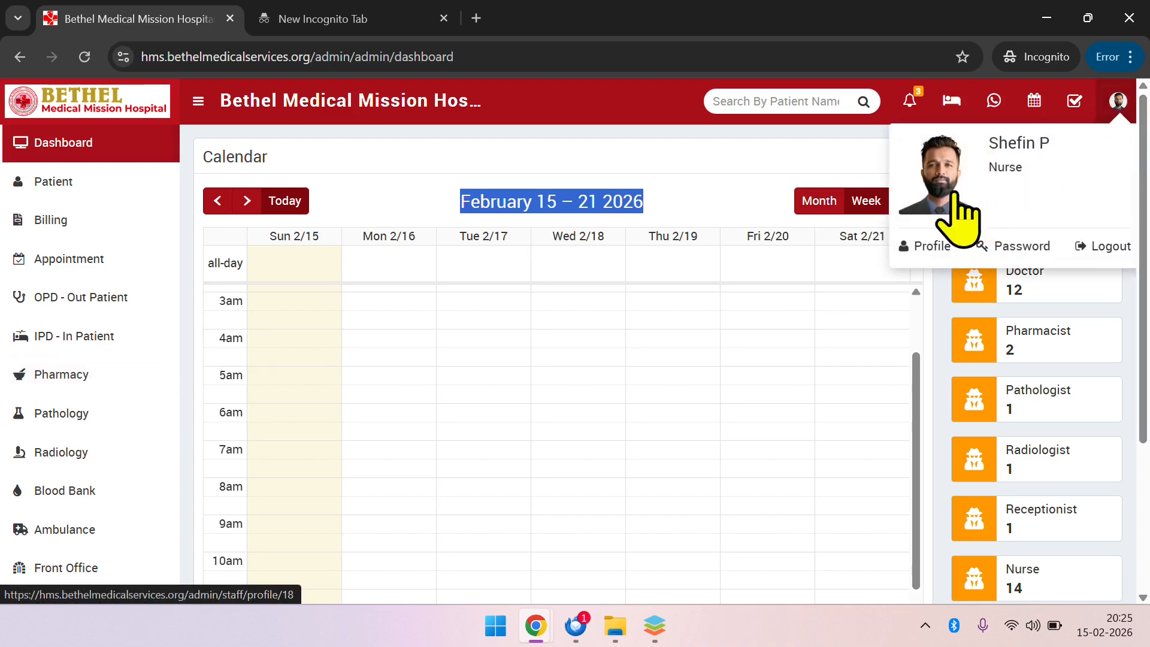
pyautogui.click(1029, 147)
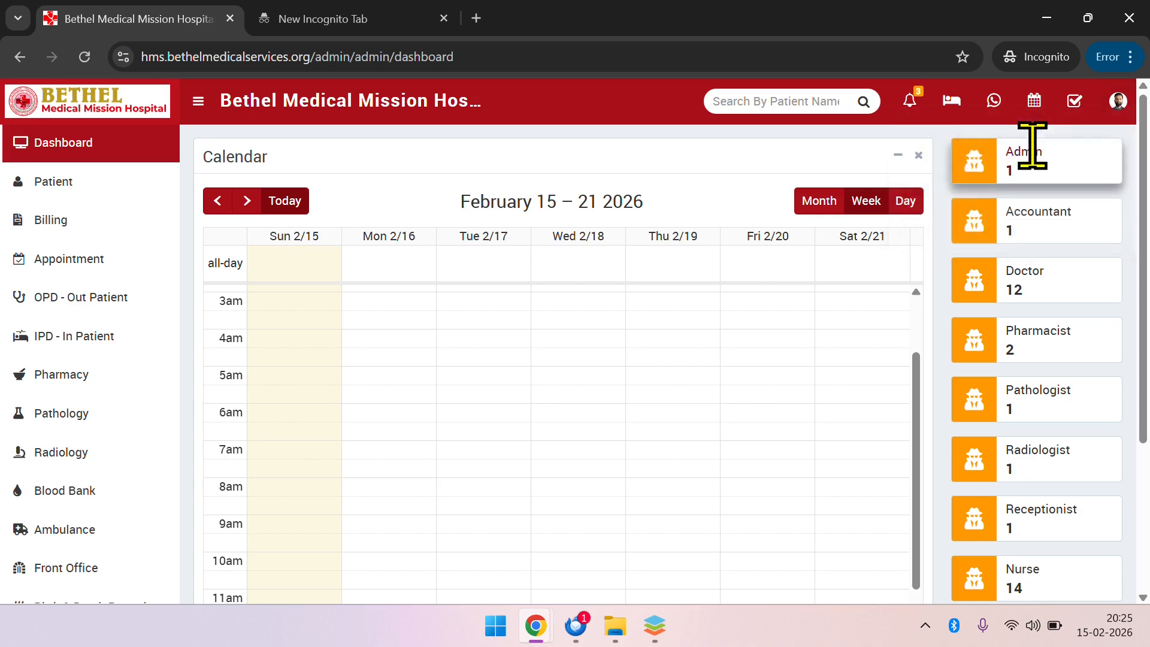
pyautogui.scroll(3, 580, 380)
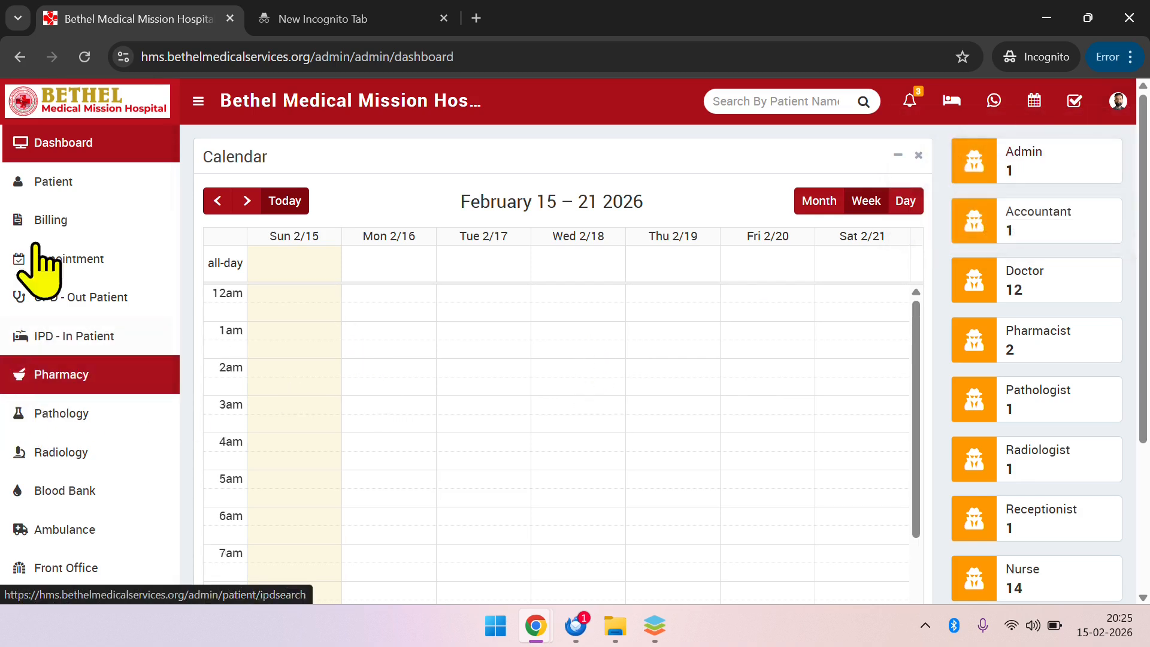
pyautogui.click(90, 182)
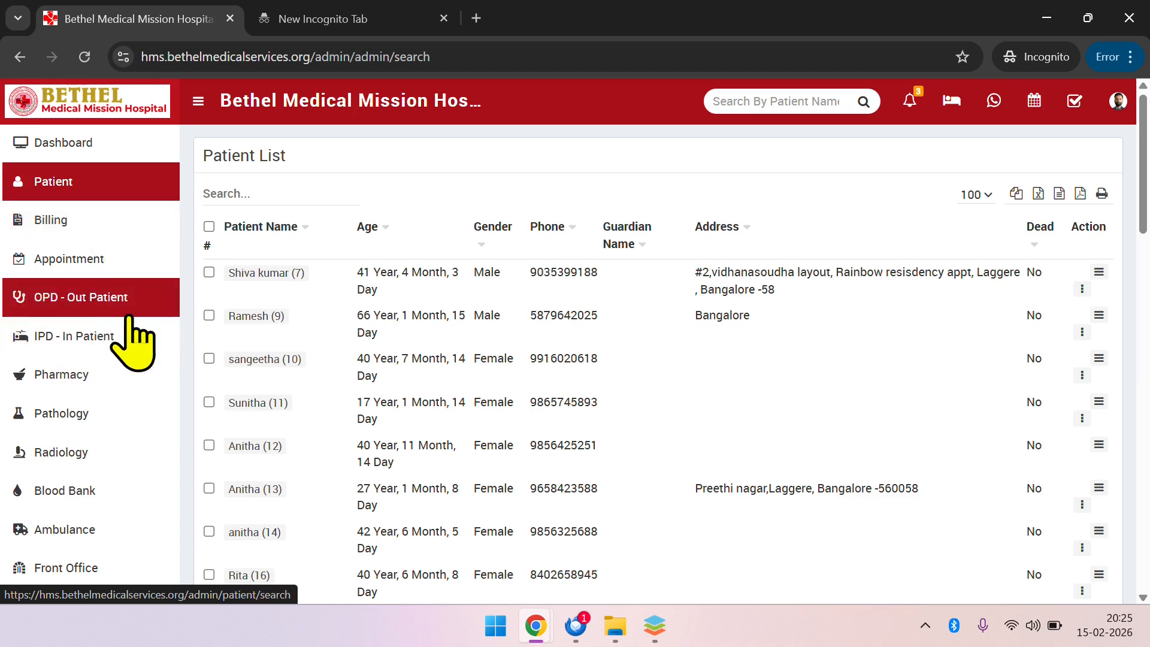
# Look through the old outpatient records in the OPD section and return to today's OPD list
pyautogui.click(70, 309)
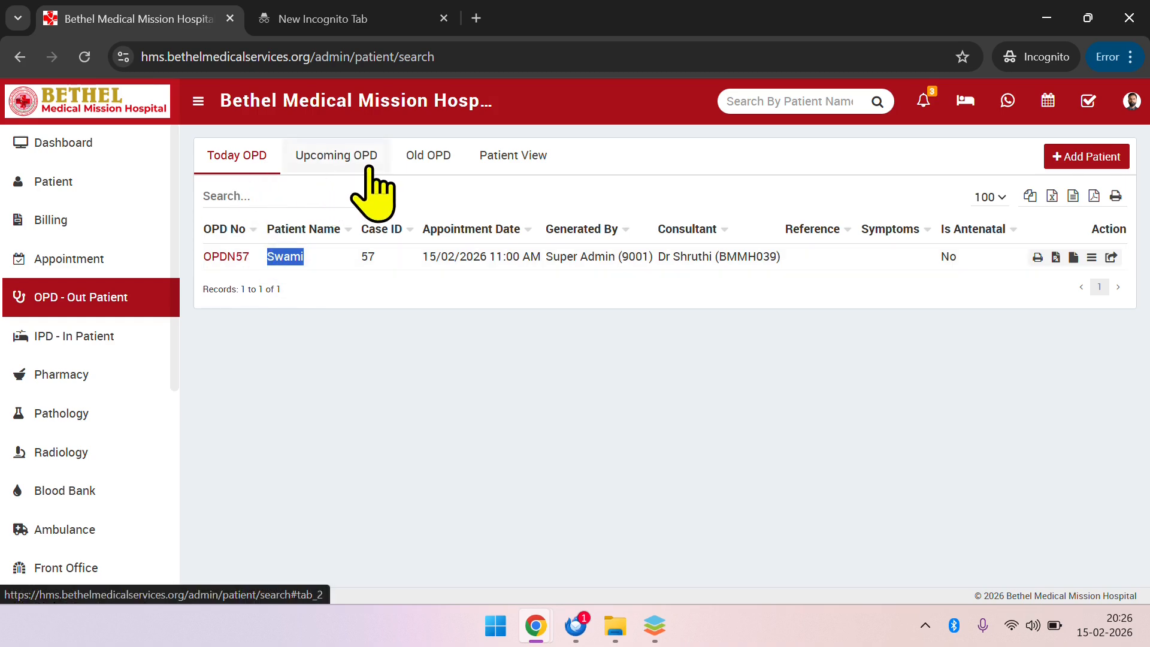
pyautogui.click(424, 165)
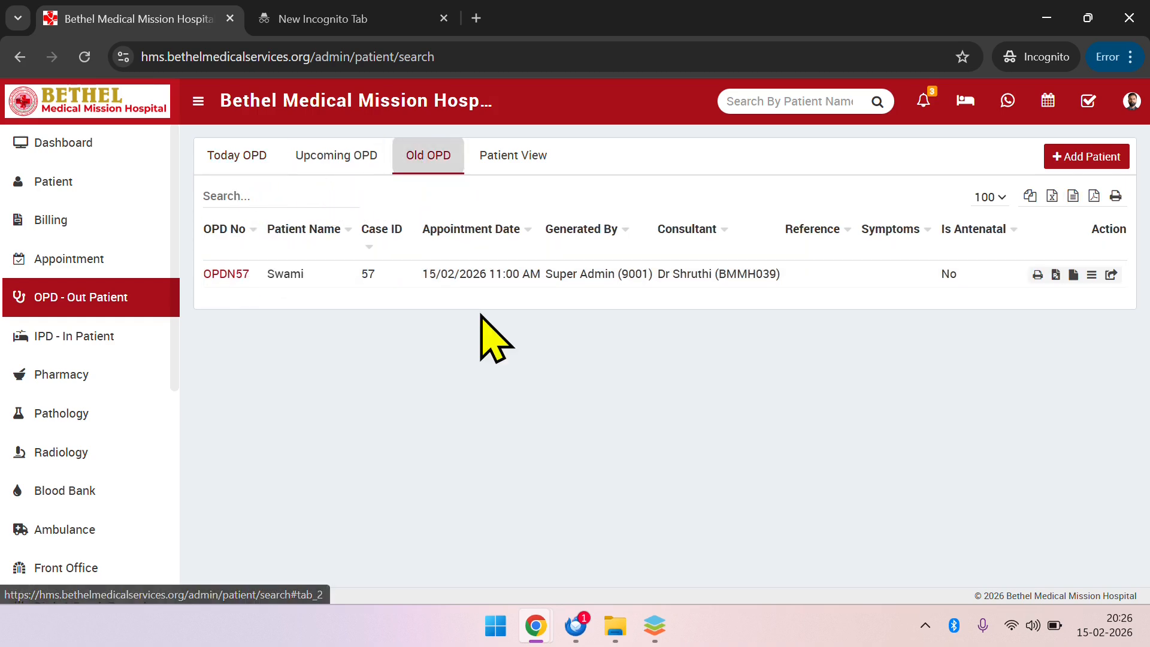
pyautogui.scroll(-2, 397, 526)
pyautogui.scroll(2, 397, 527)
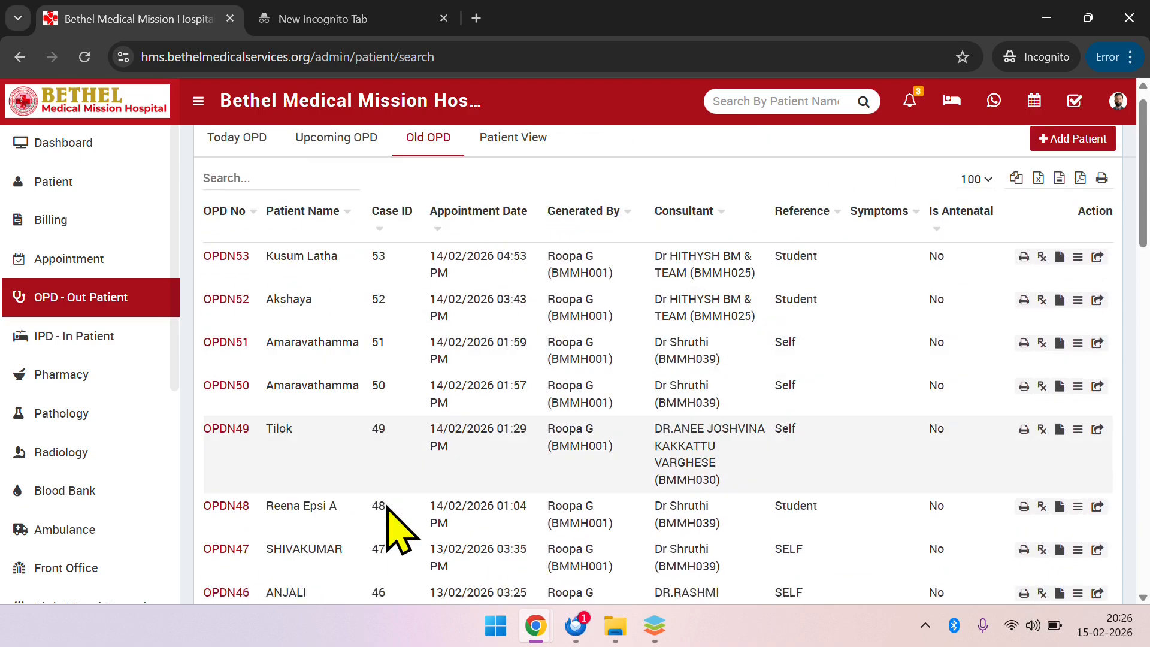
pyautogui.click(221, 165)
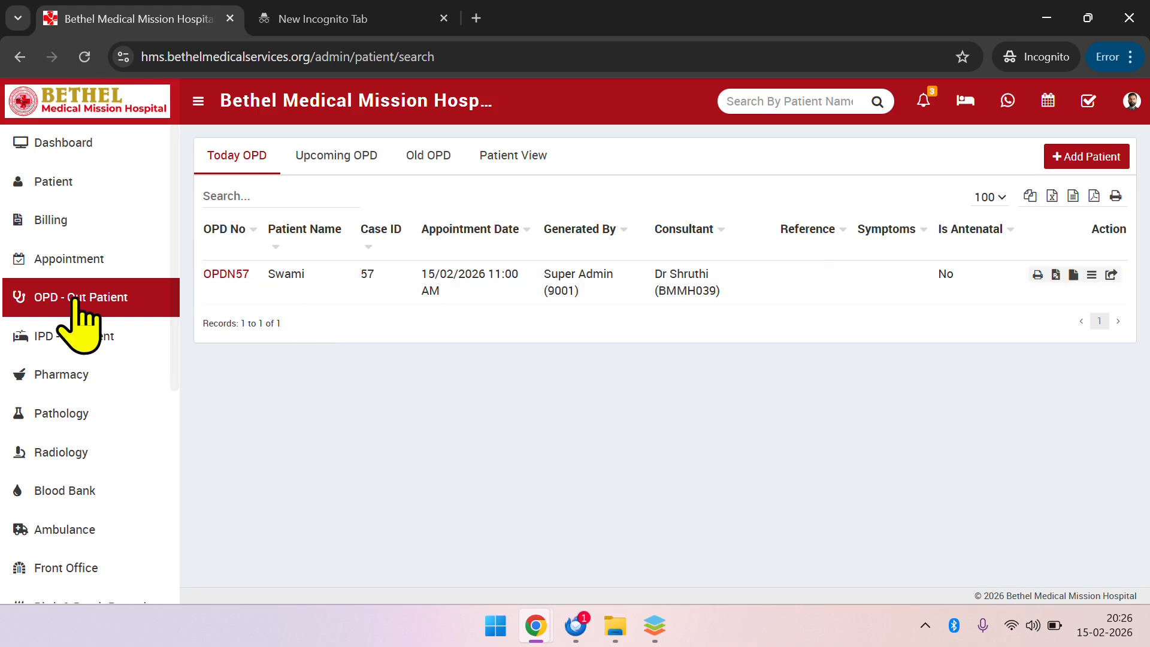
# Open the vitals of the patient in today's OPD list
pyautogui.click(64, 188)
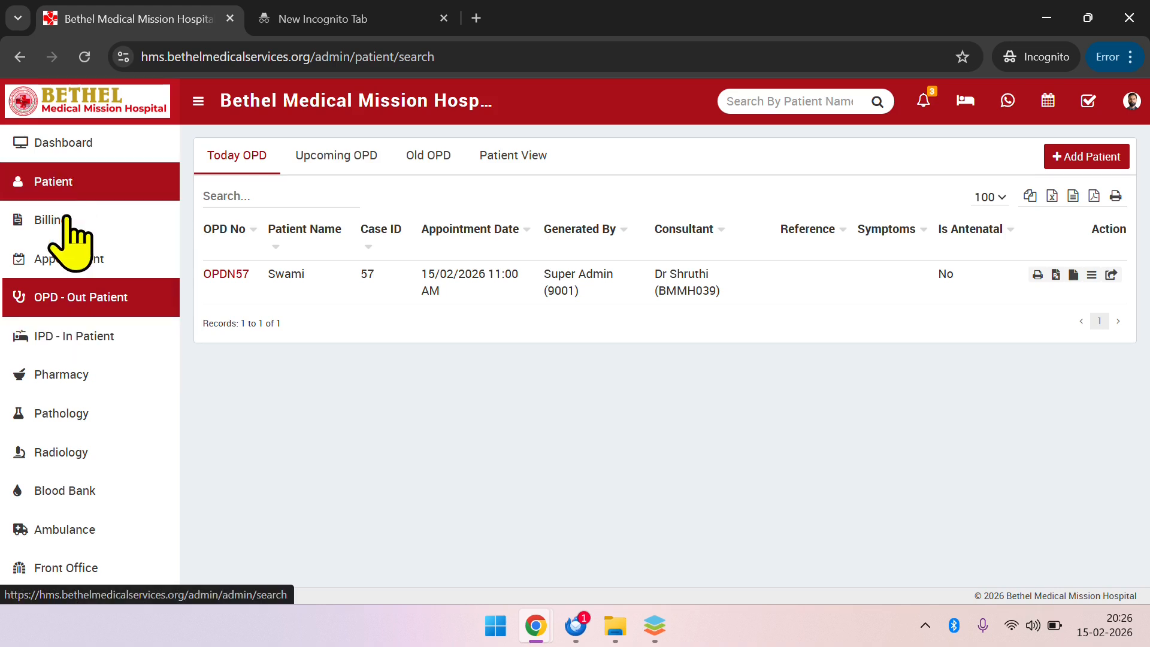
pyautogui.click(90, 299)
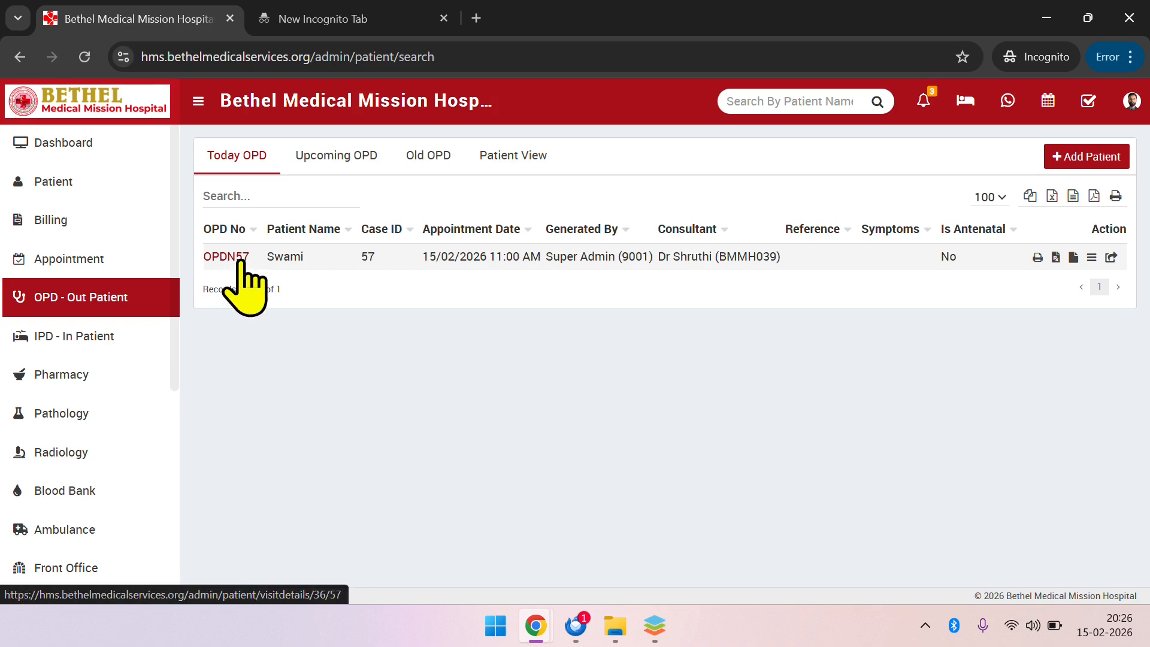
pyautogui.click(241, 256)
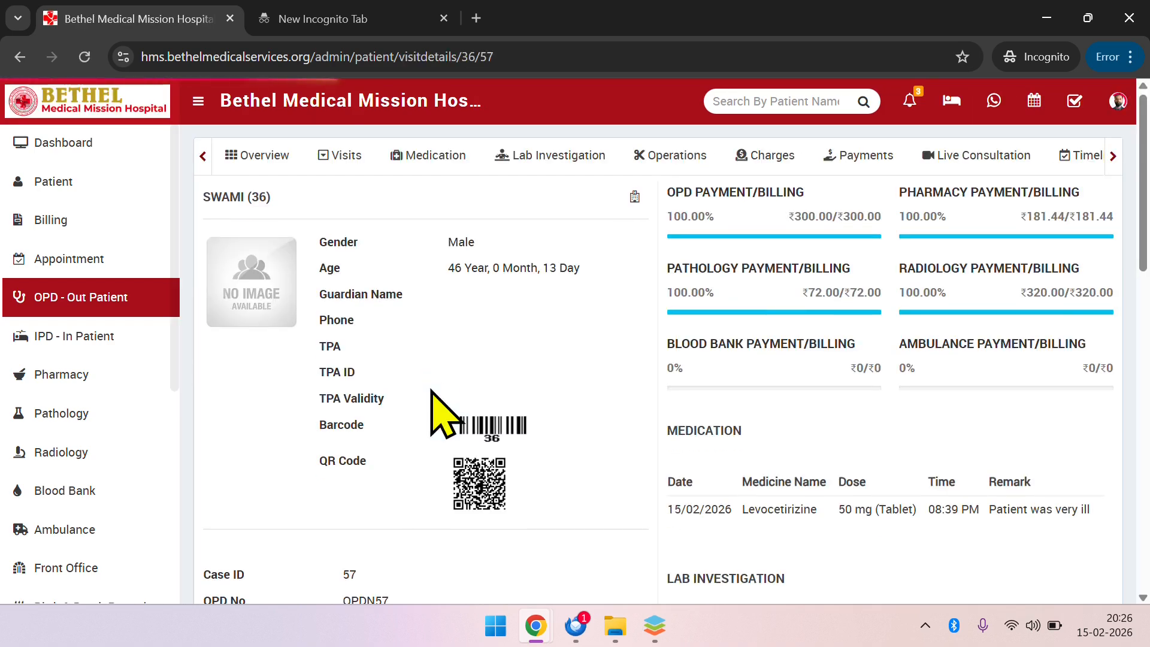
pyautogui.click(1112, 156)
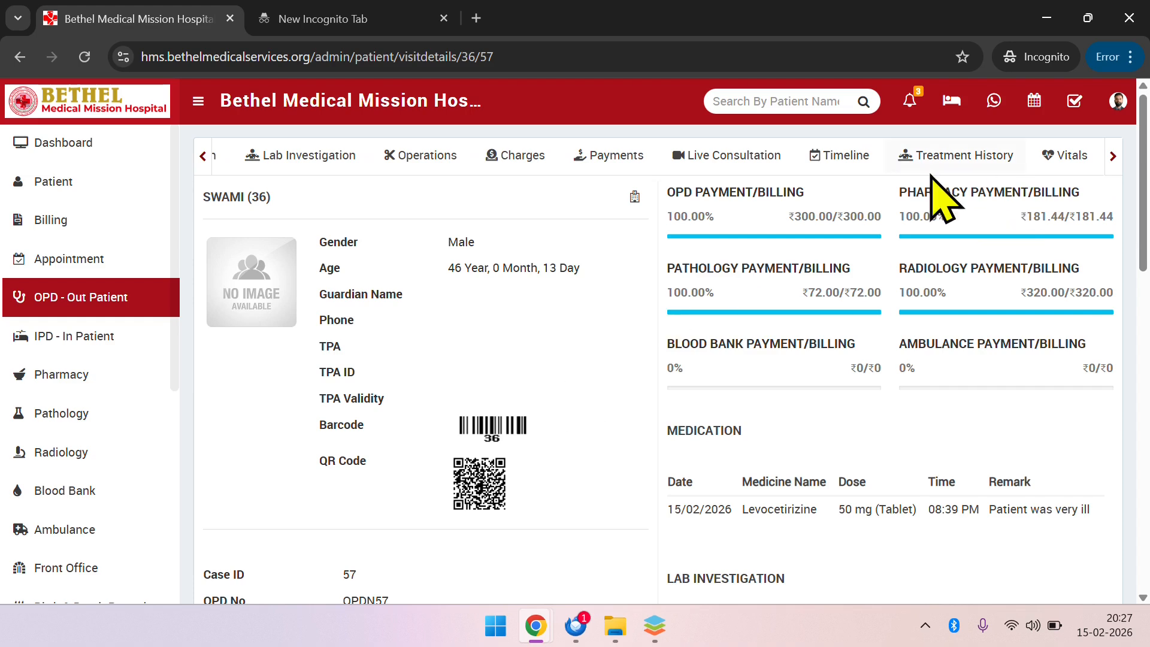
pyautogui.click(1064, 157)
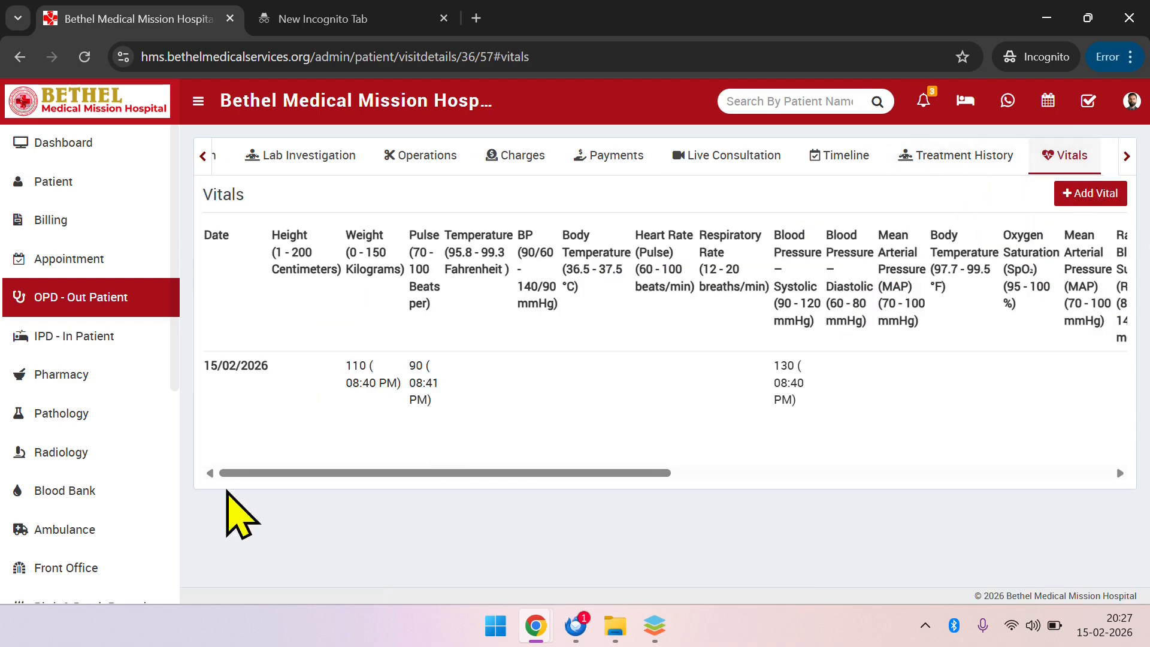
pyautogui.moveTo(426, 381)
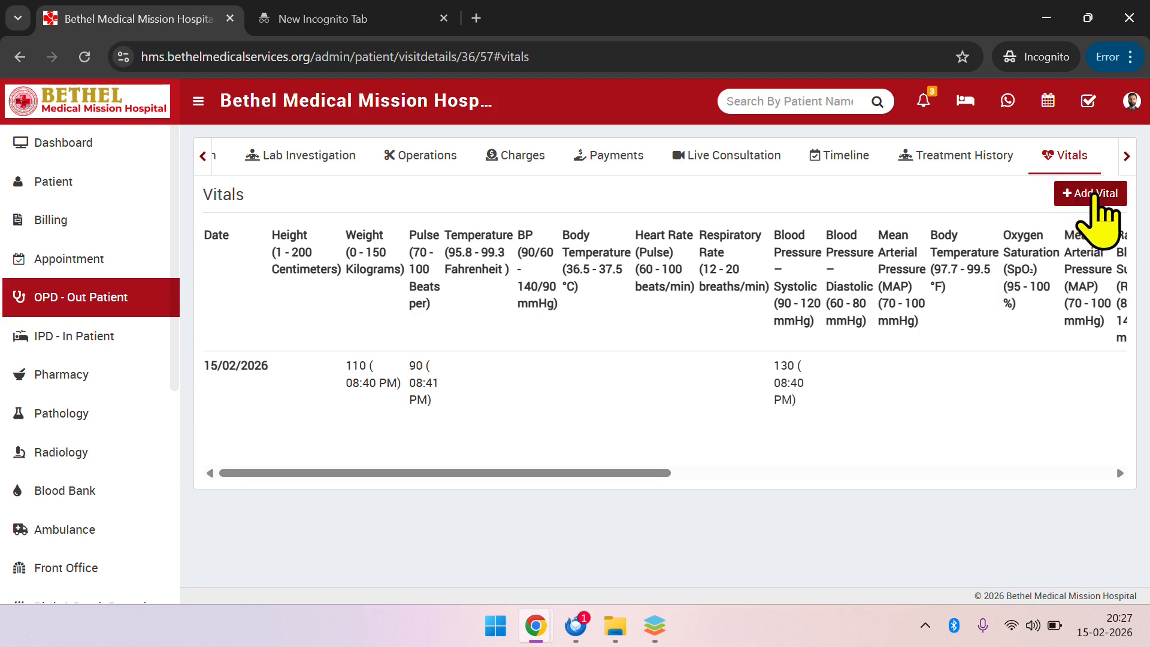
# Start a new vital entry for Body Temperature (36.5 - 37.5 °C) with value 45, dated 15/02/2026 08:27 PM
pyautogui.click(1079, 203)
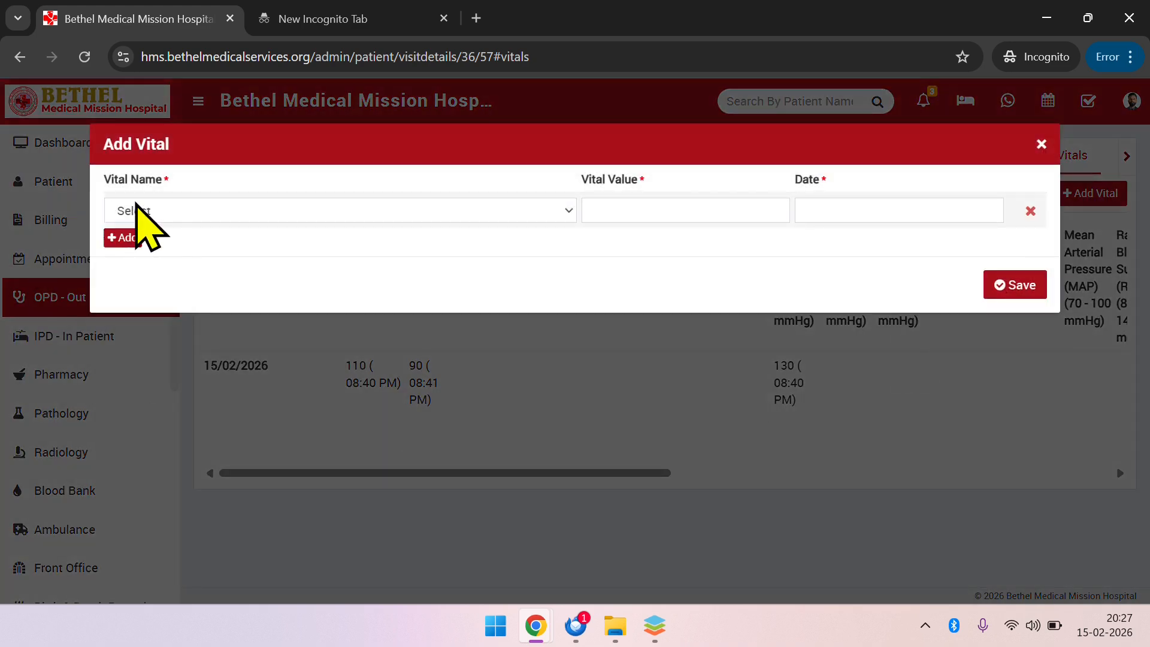
pyautogui.click(148, 212)
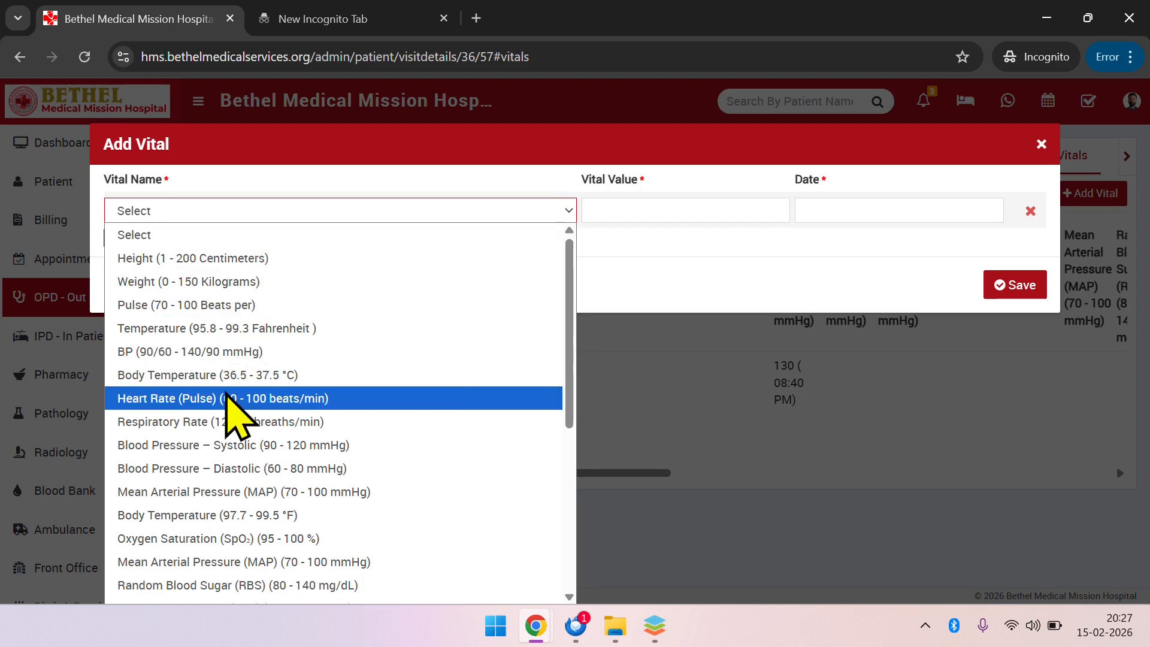
pyautogui.click(295, 375)
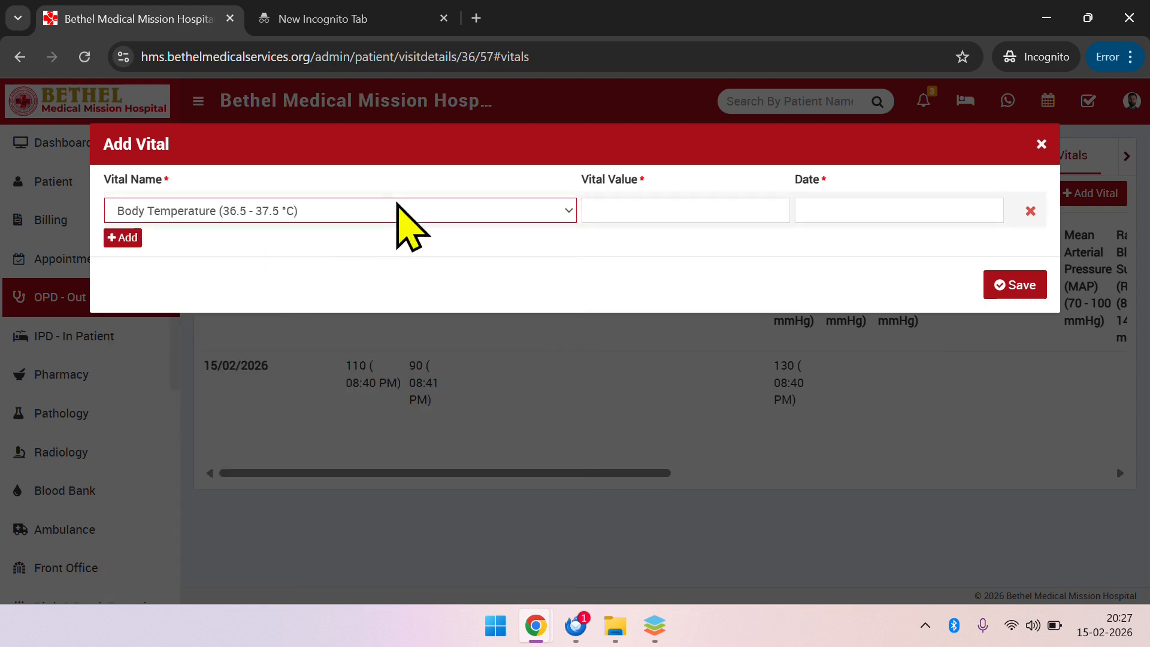
pyautogui.click(709, 207)
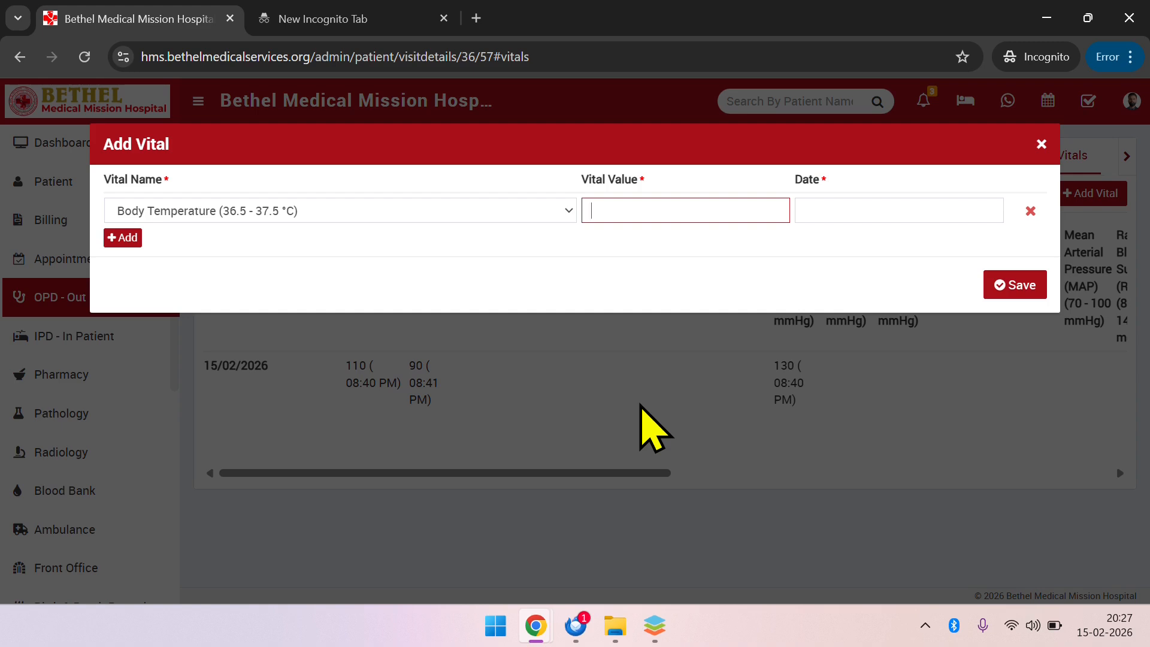
pyautogui.press('Tab')
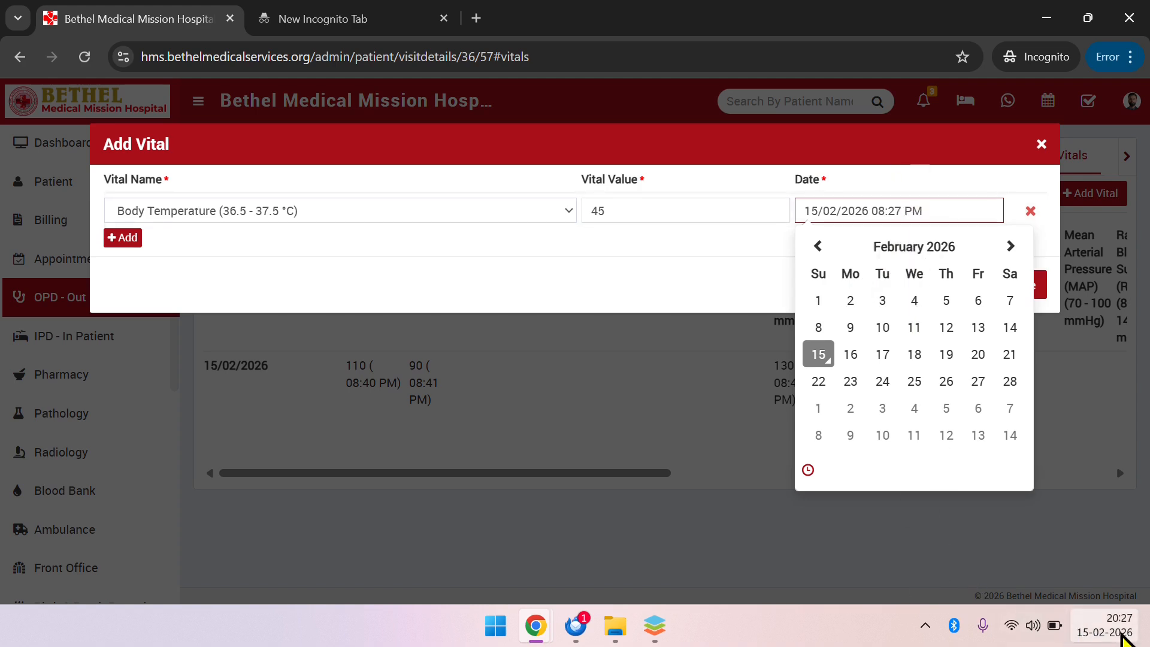
pyautogui.click(393, 268)
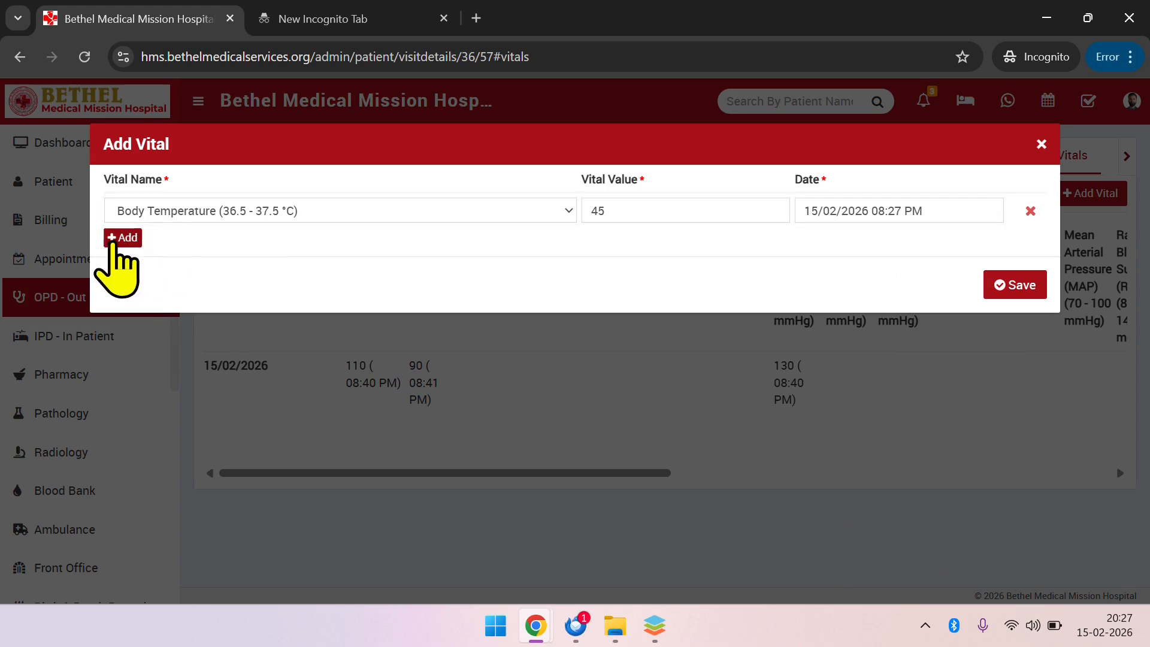
# Add a second vital, Oxygen Saturation (SpO₂), with value 104 dated 15/02/2026 08:28 PM, and save the entries
pyautogui.click(123, 238)
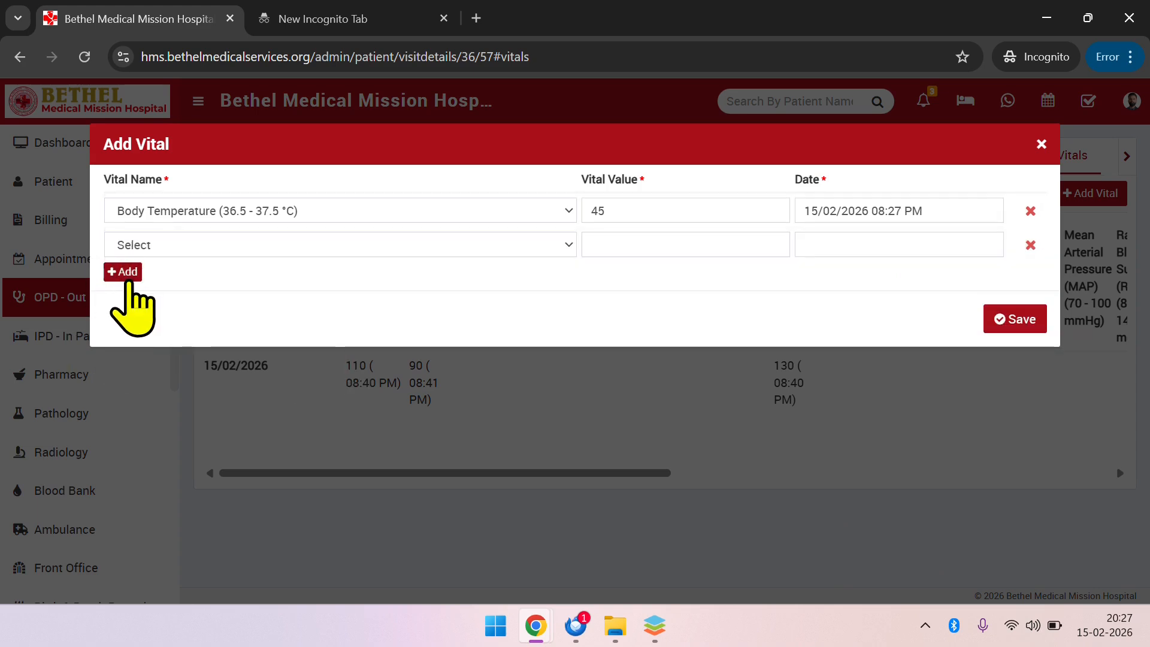
pyautogui.click(200, 246)
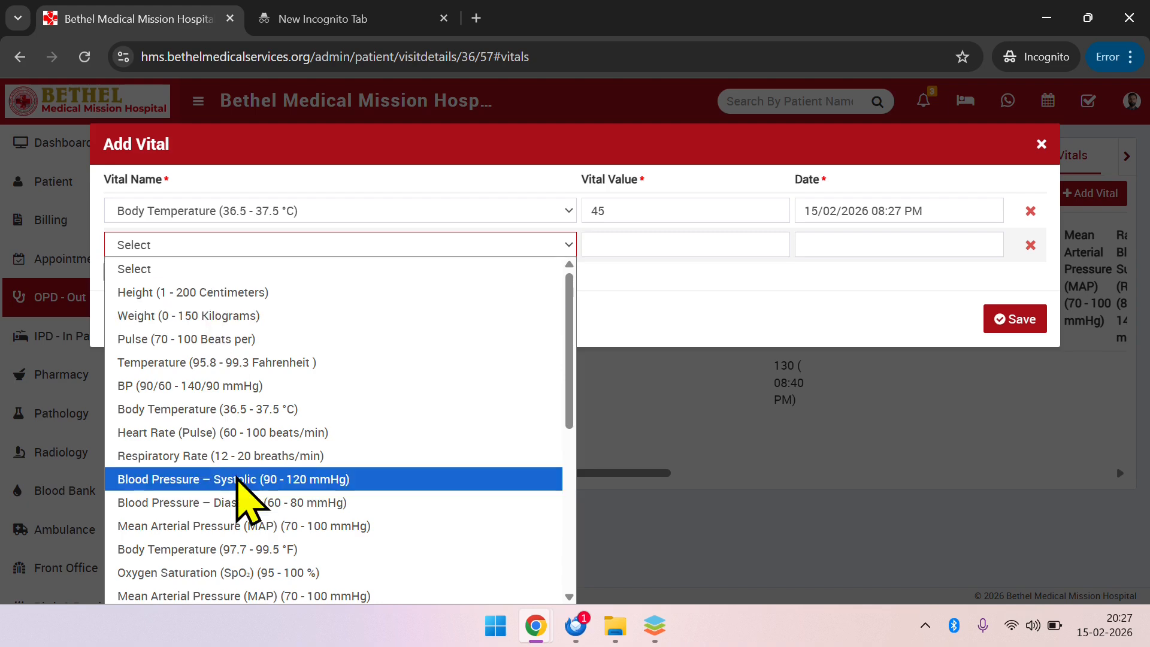
pyautogui.scroll(-1, 234, 484)
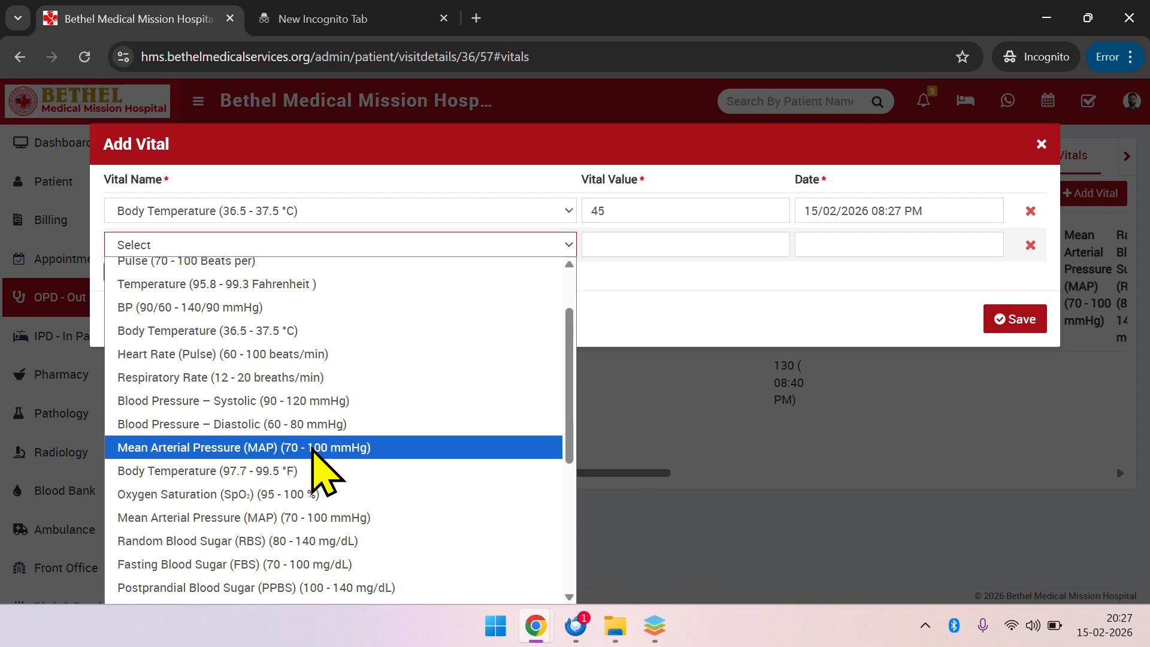
pyautogui.scroll(-1, 316, 473)
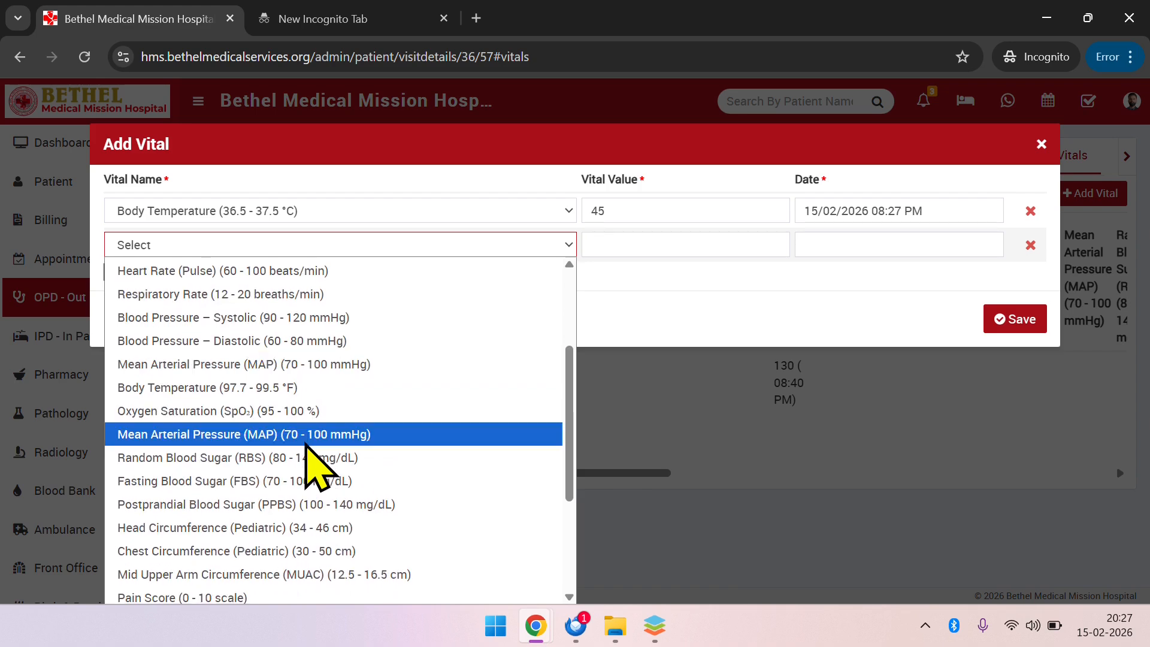
pyautogui.scroll(2, 312, 467)
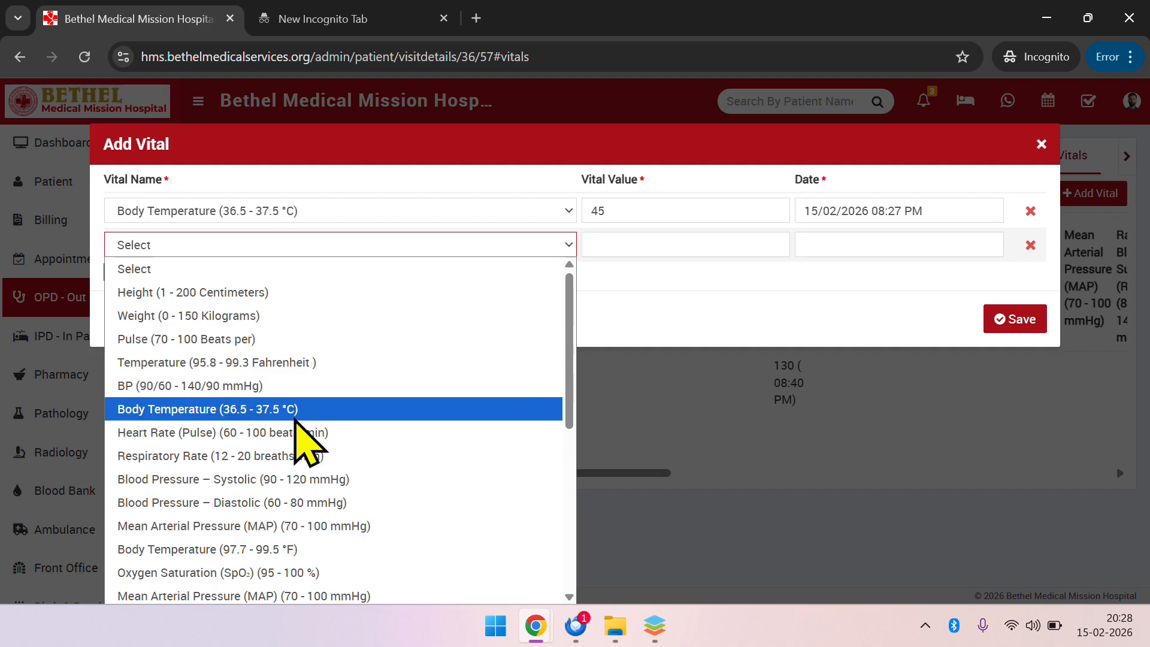
pyautogui.scroll(-2, 287, 497)
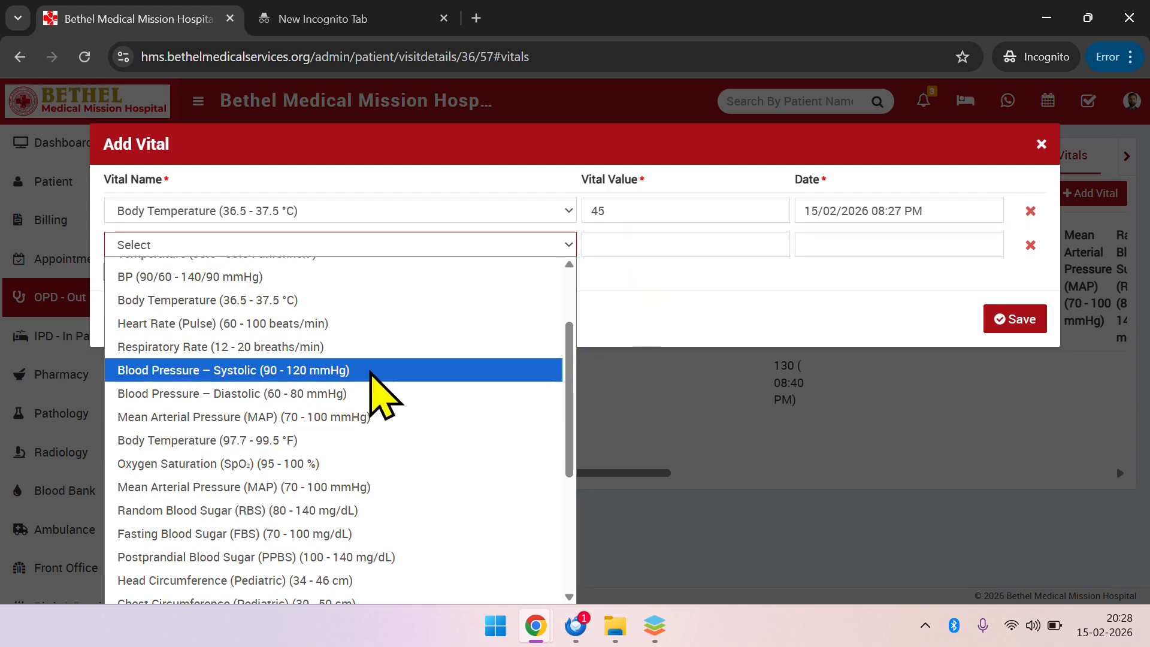
pyautogui.scroll(-1, 374, 480)
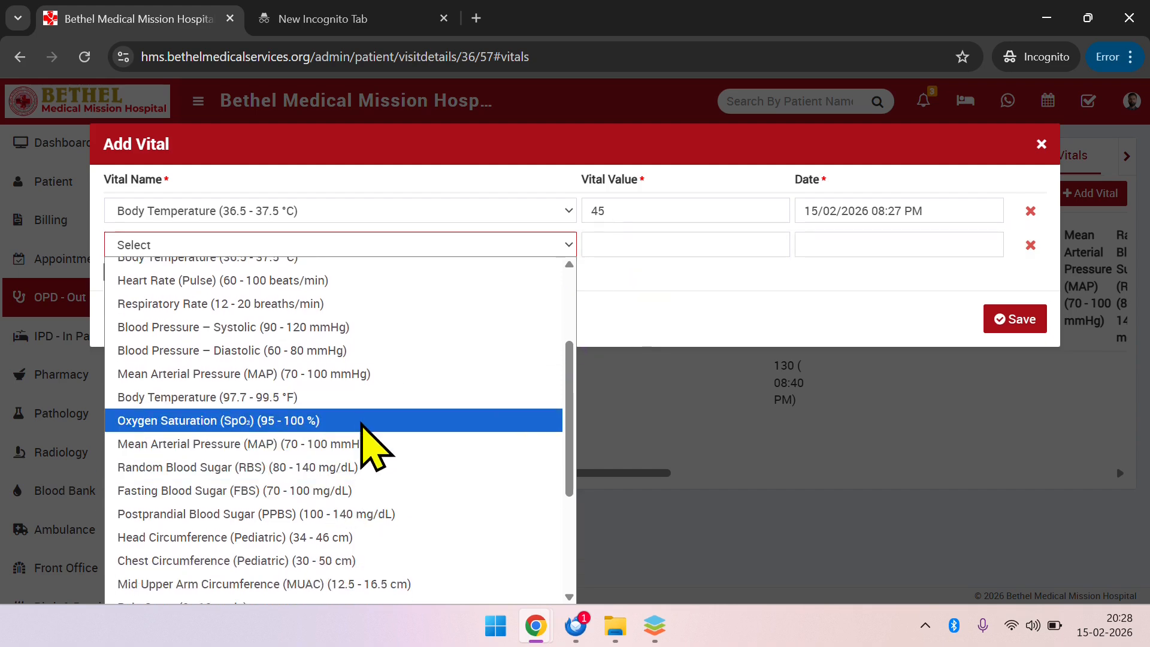
pyautogui.click(382, 419)
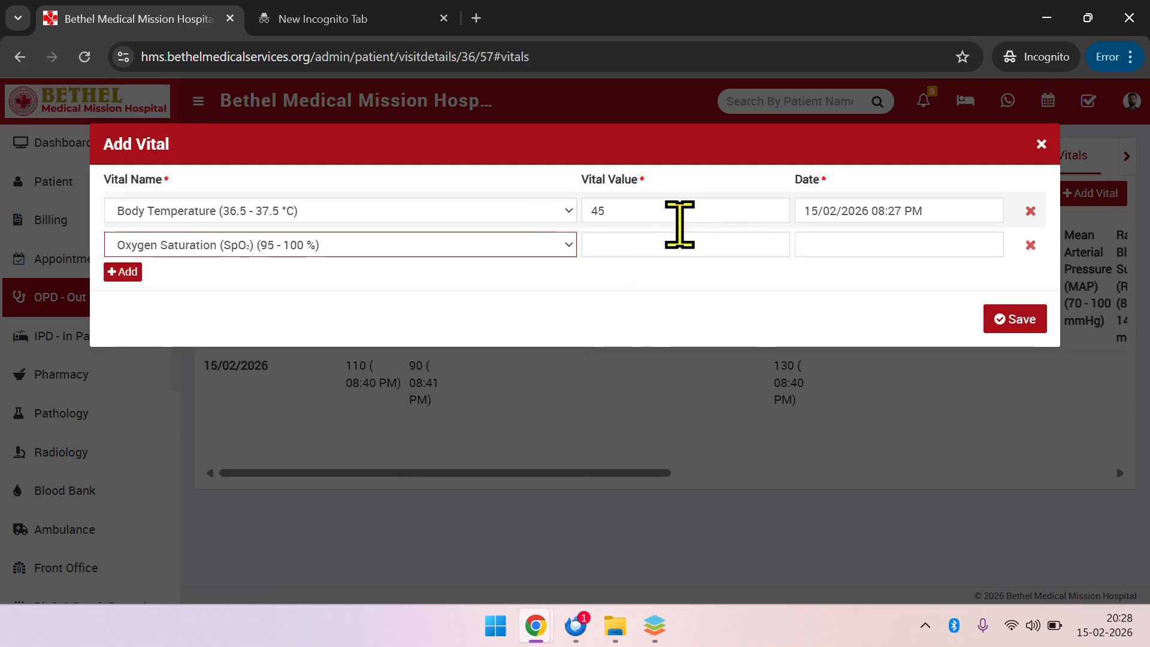
pyautogui.click(684, 236)
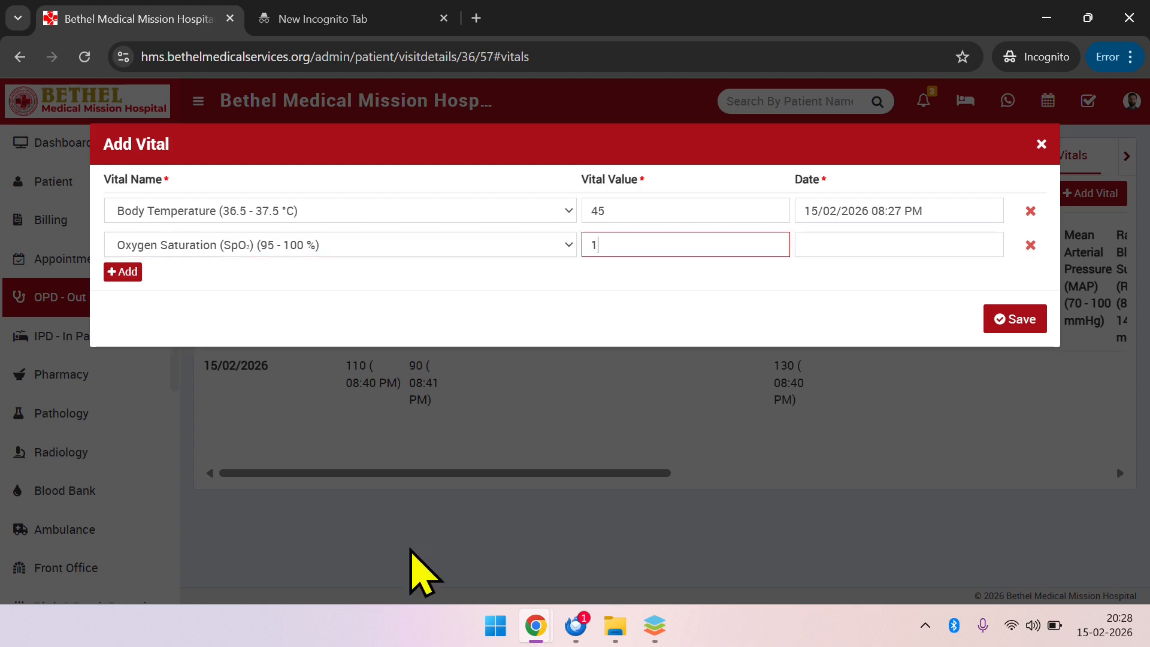
pyautogui.press('Tab')
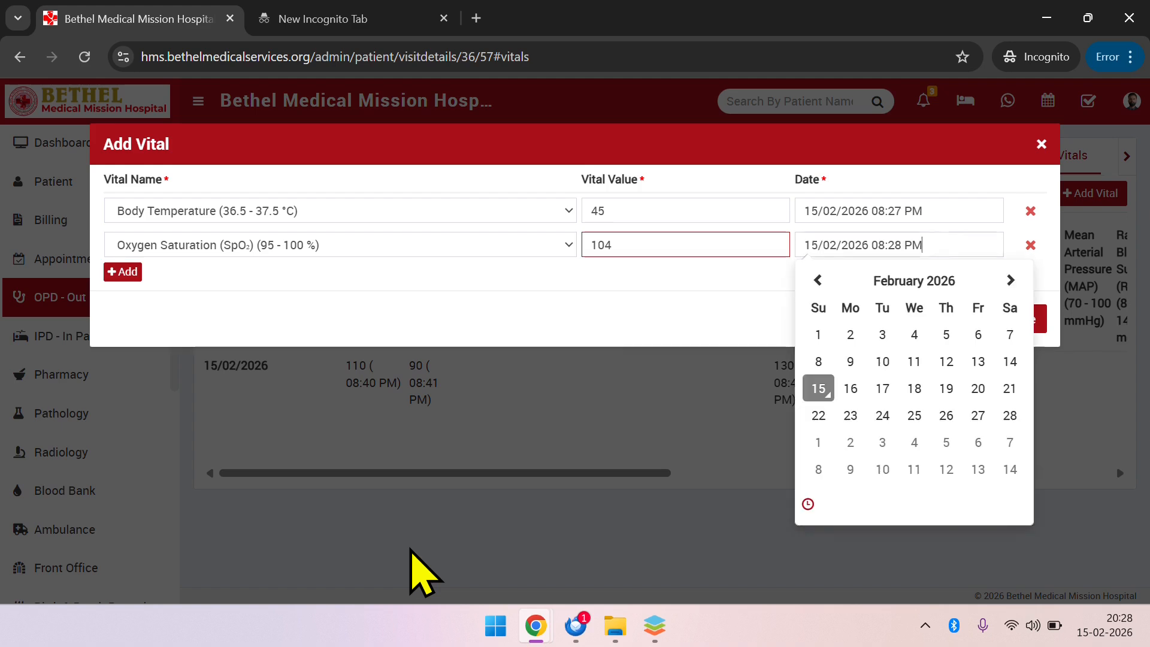
pyautogui.click(626, 304)
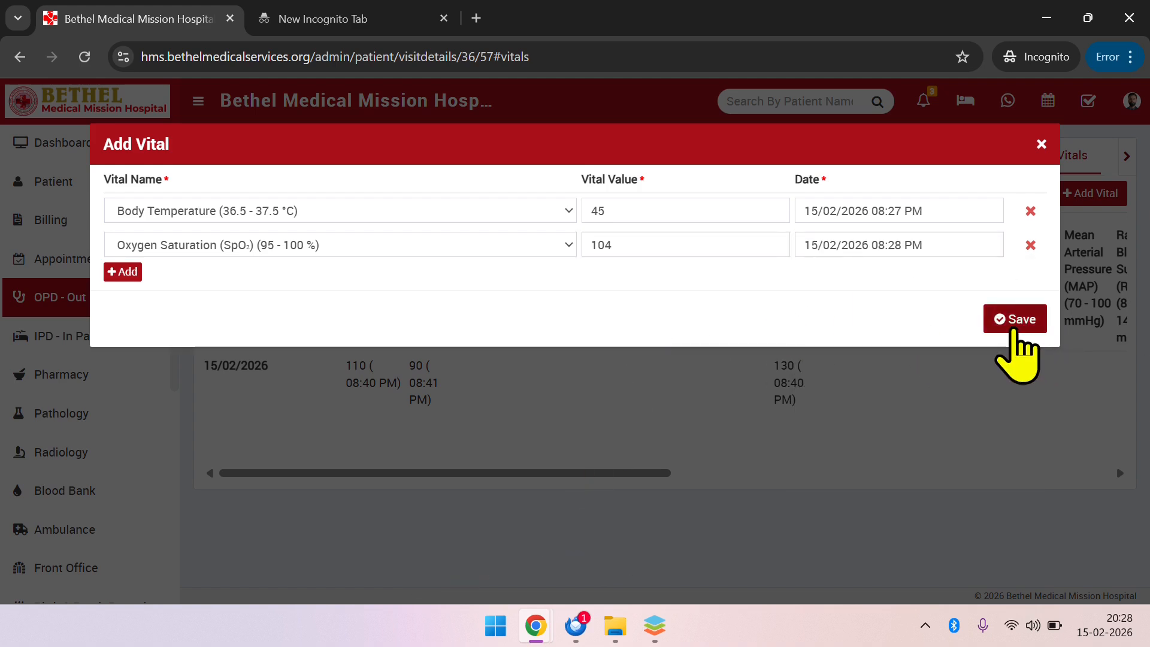
pyautogui.click(1015, 321)
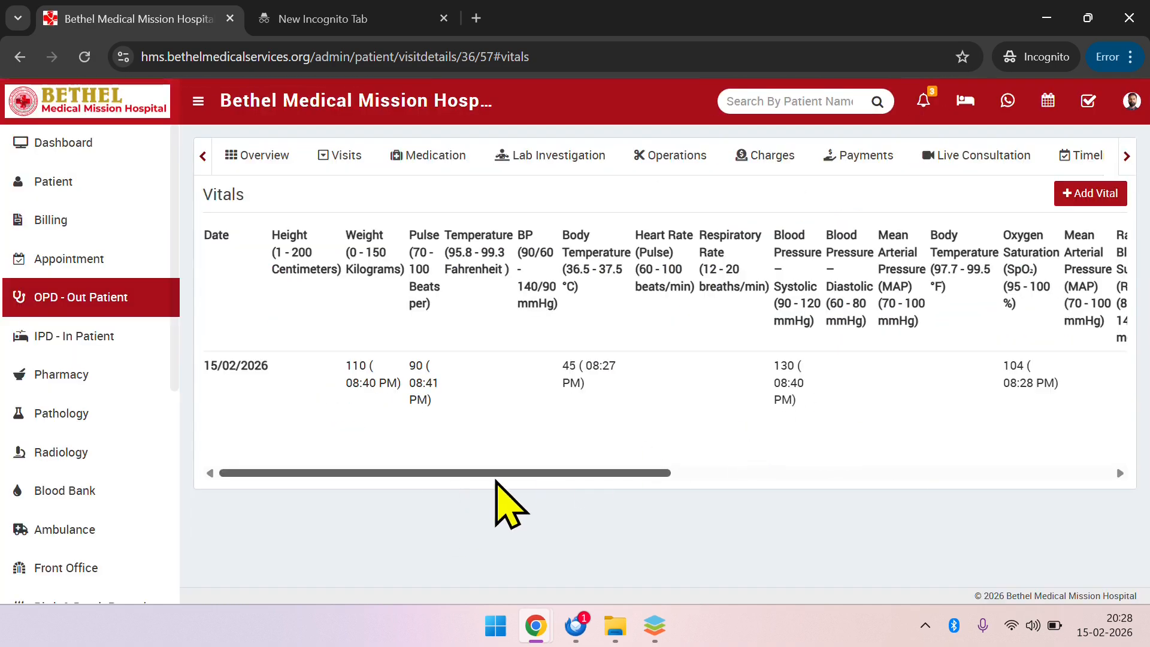
# Review the updated vitals table and the current vitals in the patient's overview
pyautogui.moveTo(496, 481); pyautogui.dragTo(287, 531)
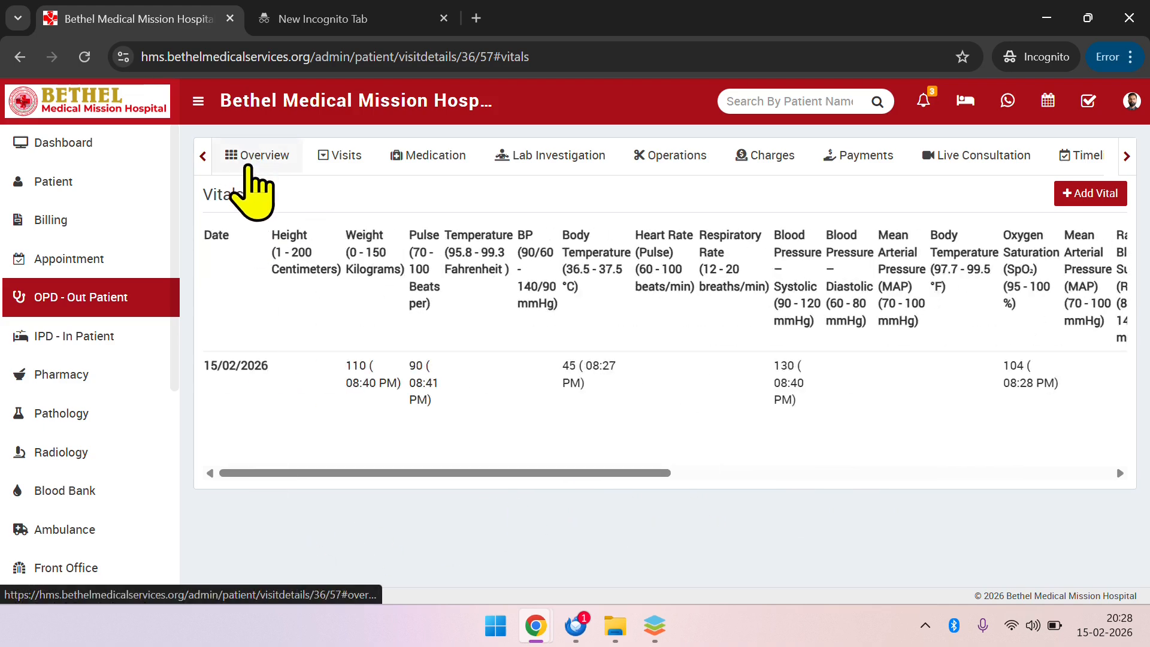
pyautogui.click(247, 168)
pyautogui.scroll(-5, 359, 431)
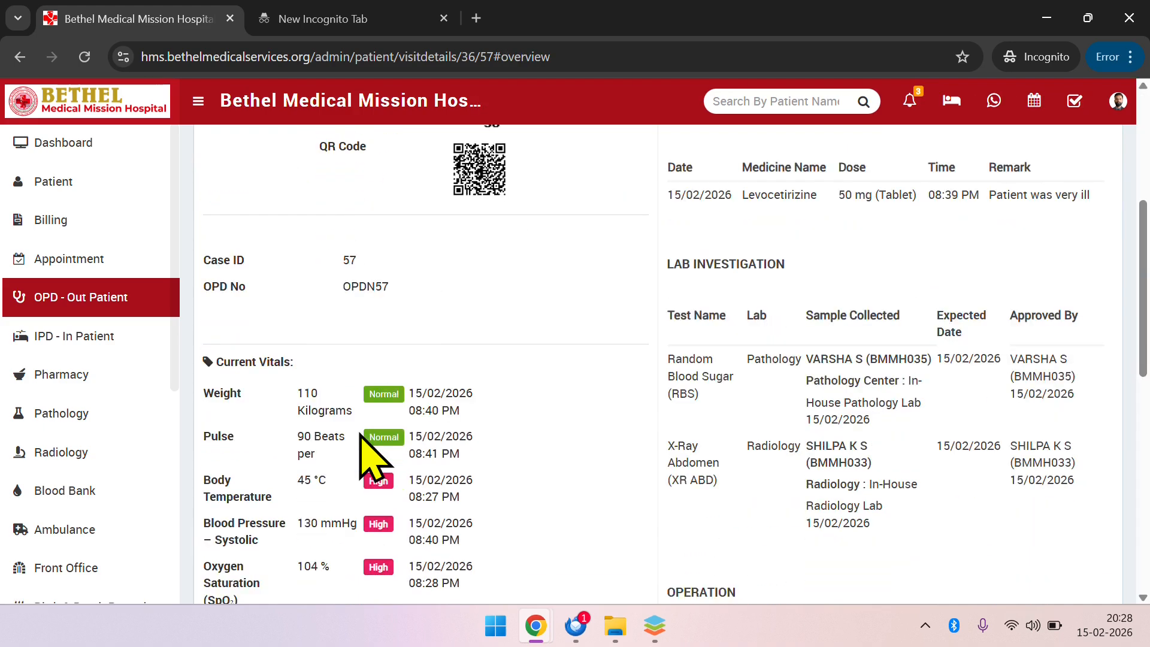
pyautogui.scroll(-2, 359, 446)
pyautogui.scroll(2, 359, 365)
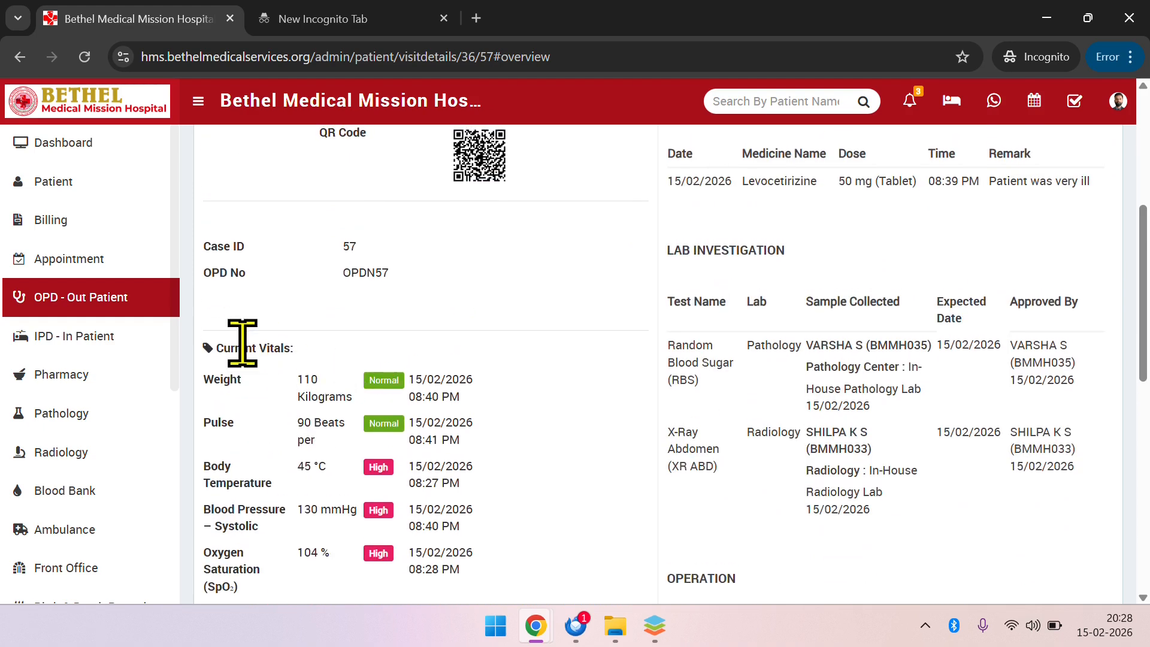
# Examine the current vitals in the patient's overview, checking the body temperature's recorded time and the temperature, systolic blood pressure and oxygen saturation values
pyautogui.moveTo(241, 346); pyautogui.dragTo(294, 348)
pyautogui.scroll(-2, 321, 419)
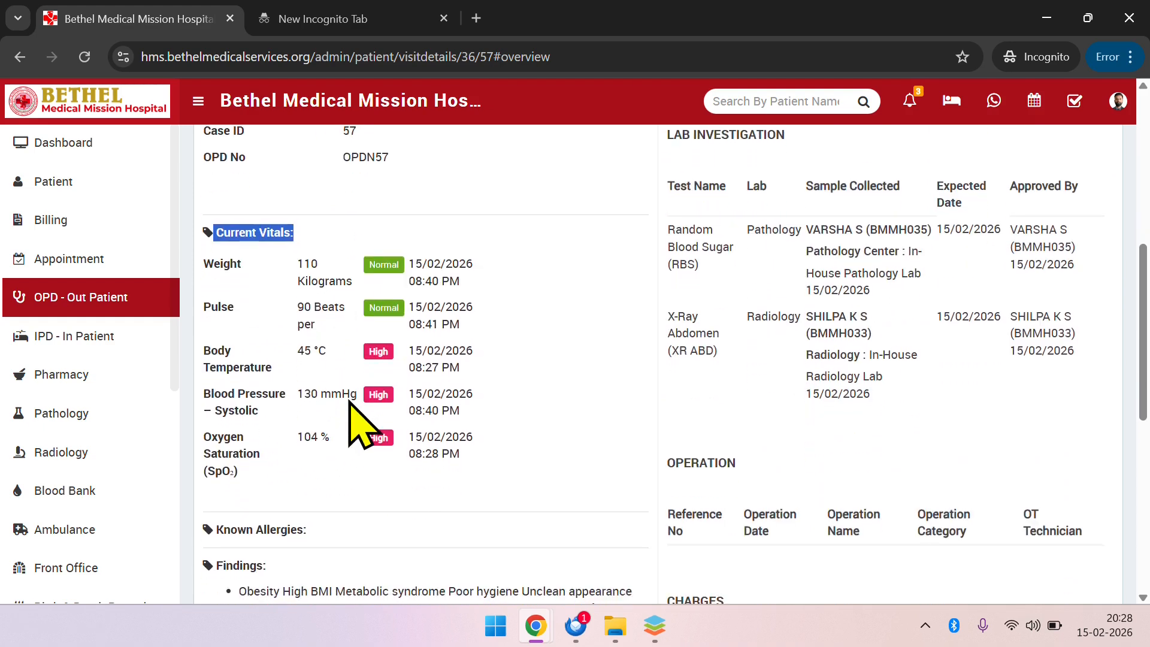
pyautogui.click(415, 371)
pyautogui.tripleClick(416, 368)
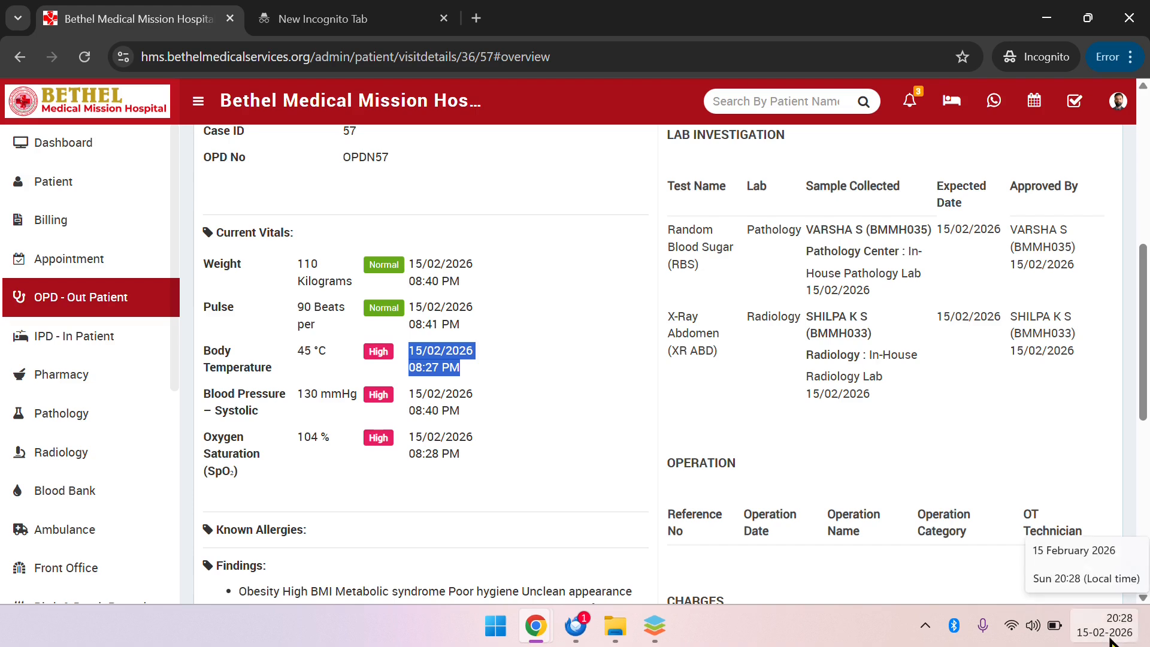
pyautogui.click(436, 307)
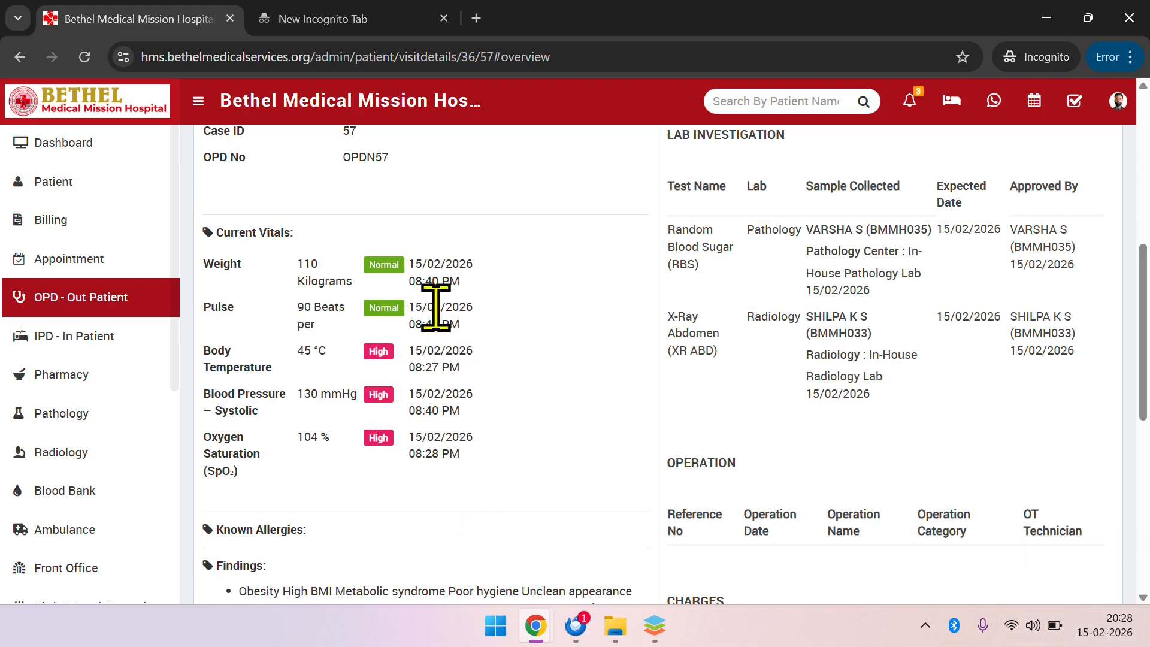
pyautogui.click(439, 359)
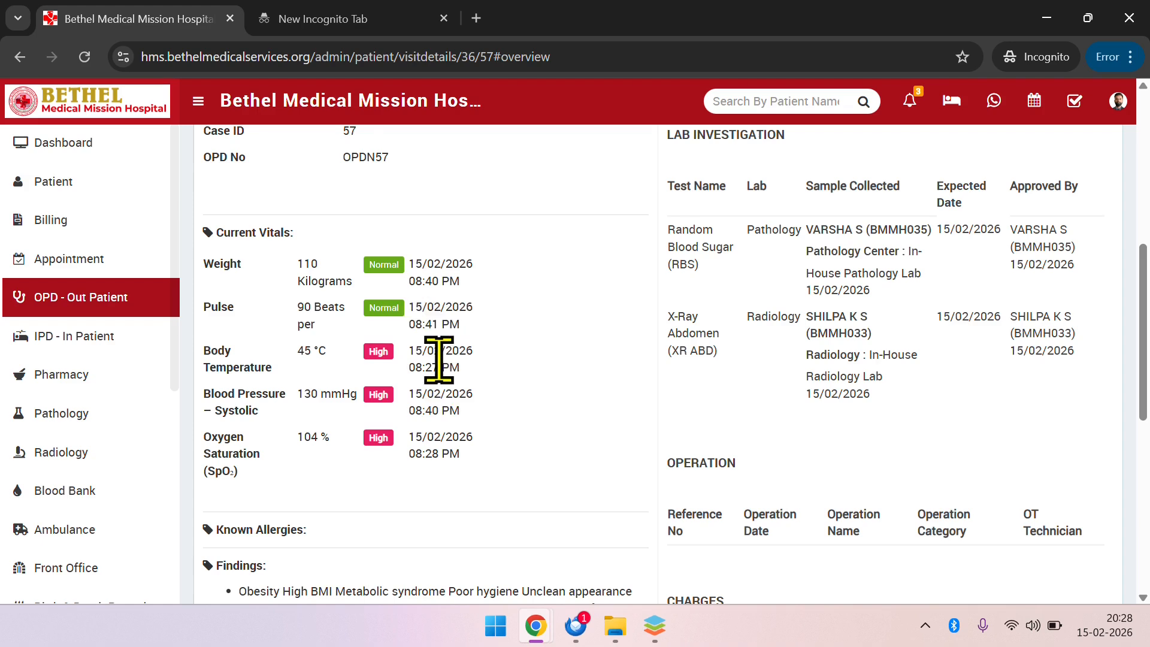
pyautogui.click(226, 373)
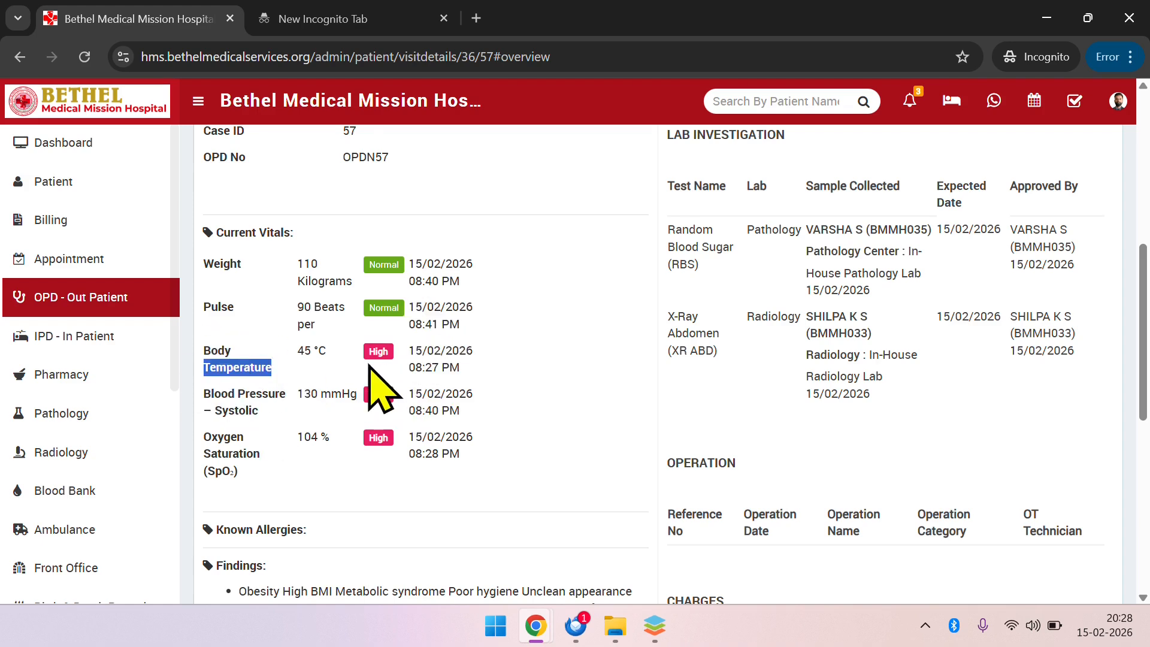
pyautogui.click(296, 359)
pyautogui.click(317, 357)
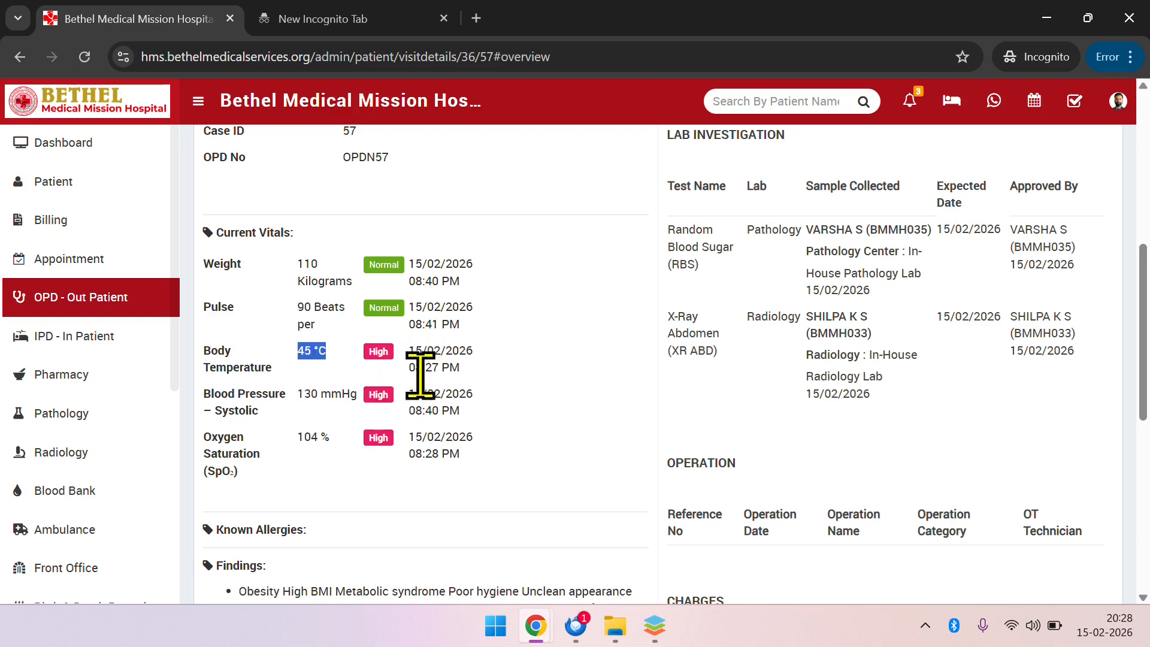
pyautogui.tripleClick(344, 399)
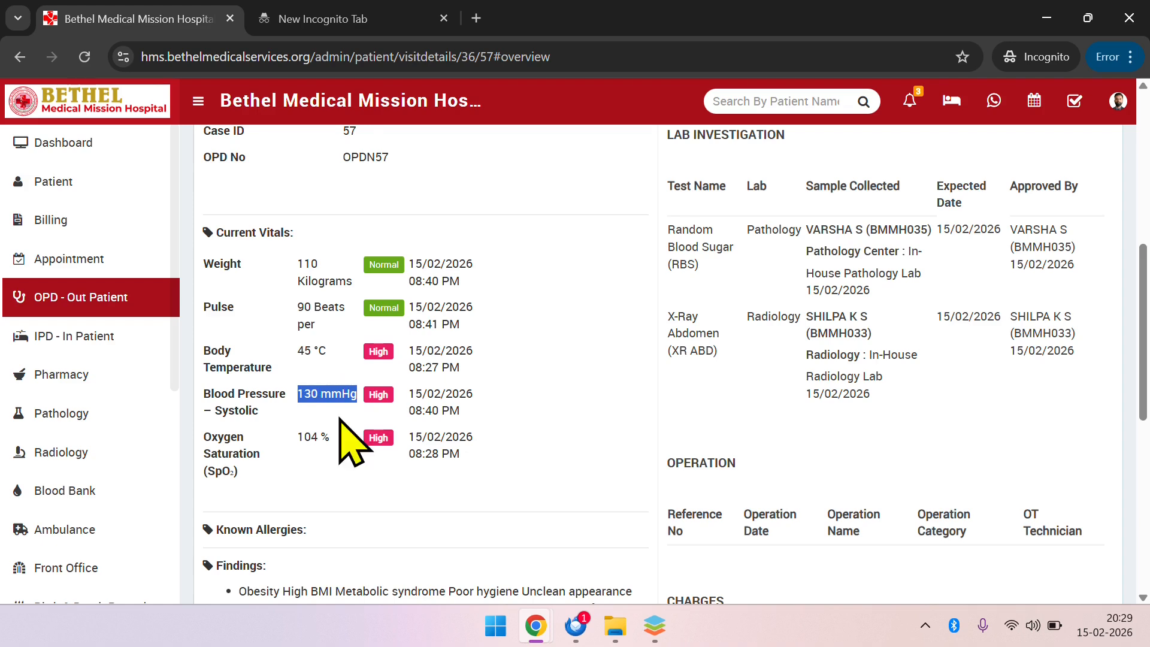
pyautogui.click(314, 441)
pyautogui.doubleClick(315, 441)
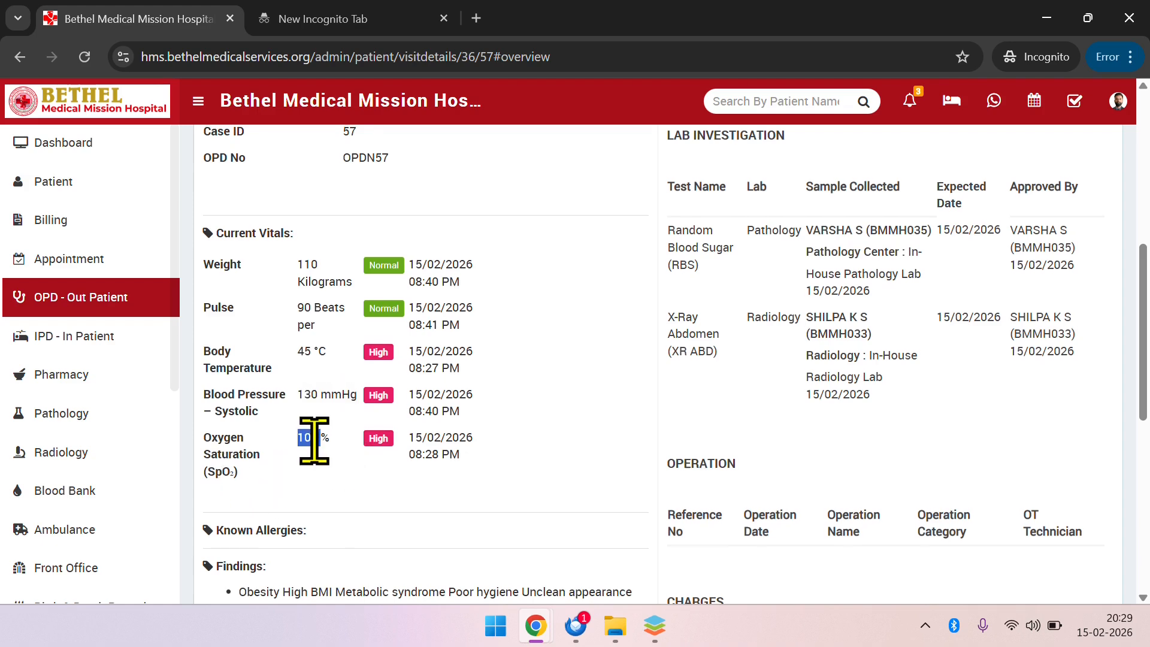
# Look over the rest of the patient's overview and the record sections available for this visit, through to Vitals
pyautogui.scroll(1, 314, 441)
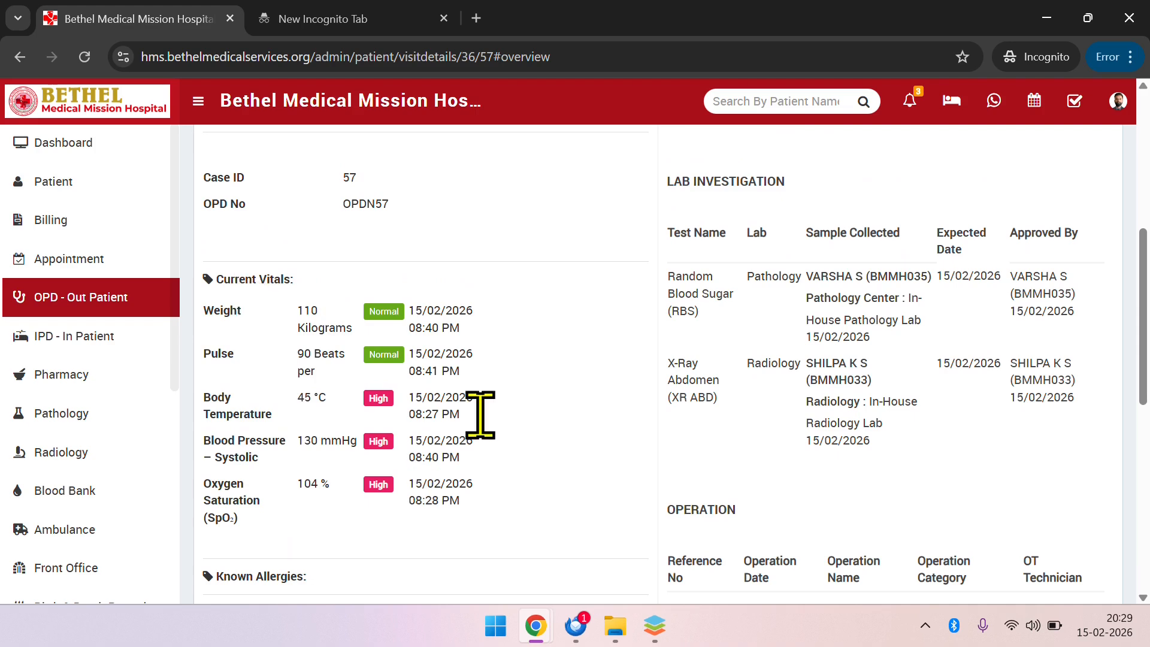
pyautogui.scroll(4, 670, 315)
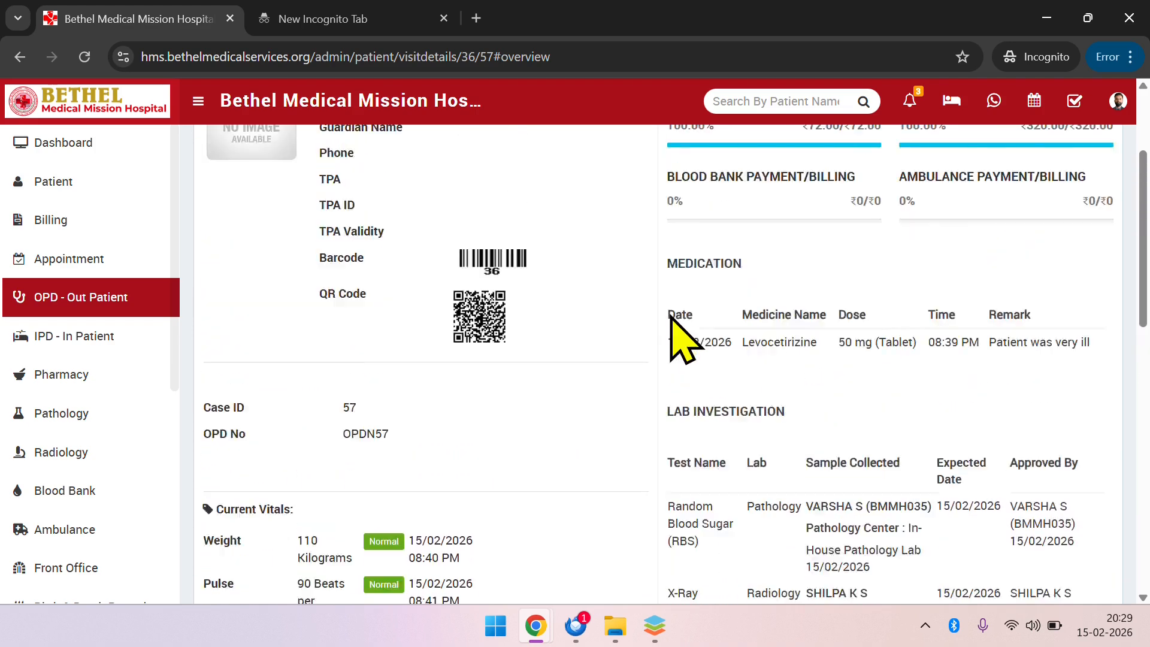
pyautogui.scroll(3, 670, 314)
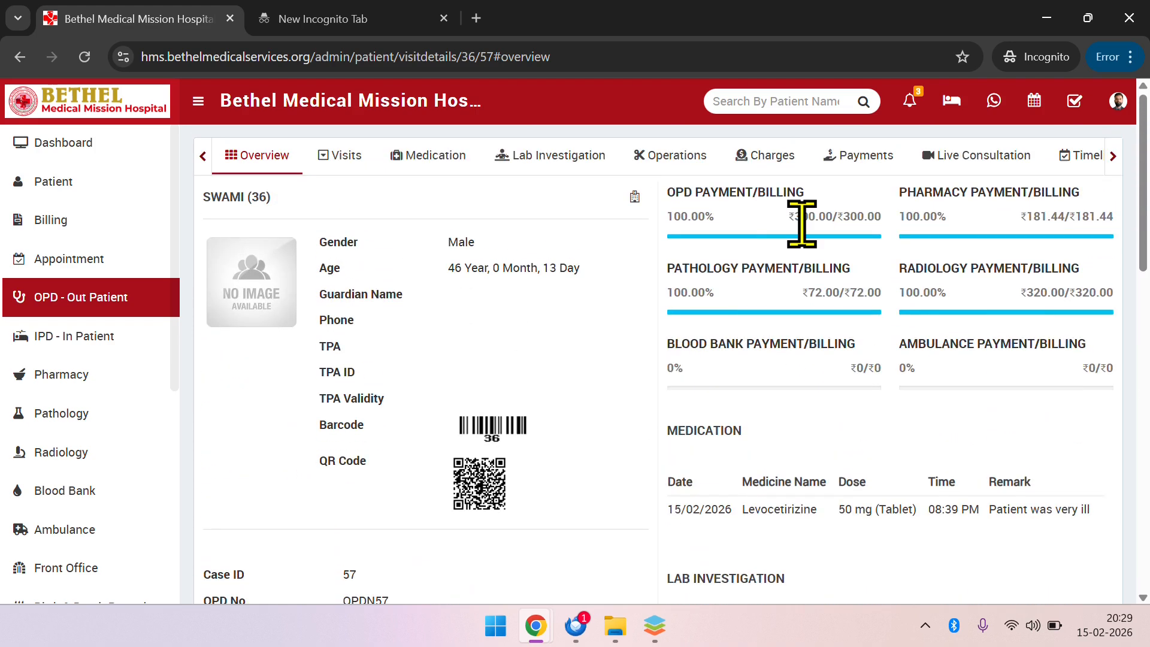
pyautogui.click(1113, 157)
pyautogui.click(1113, 157)
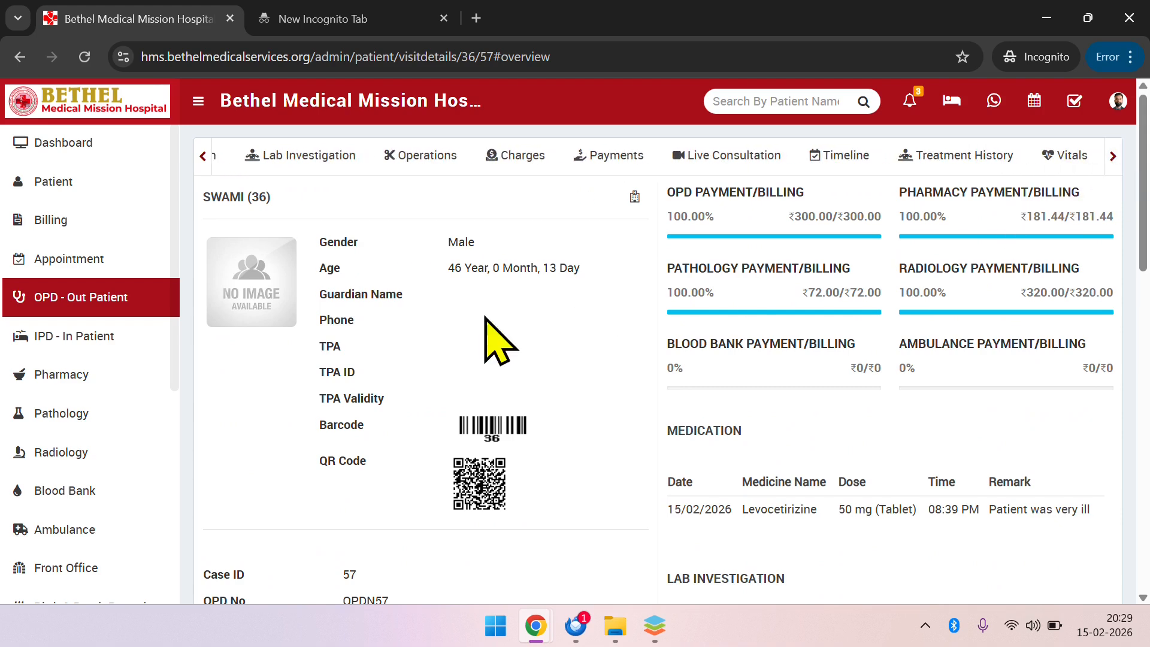
pyautogui.click(203, 157)
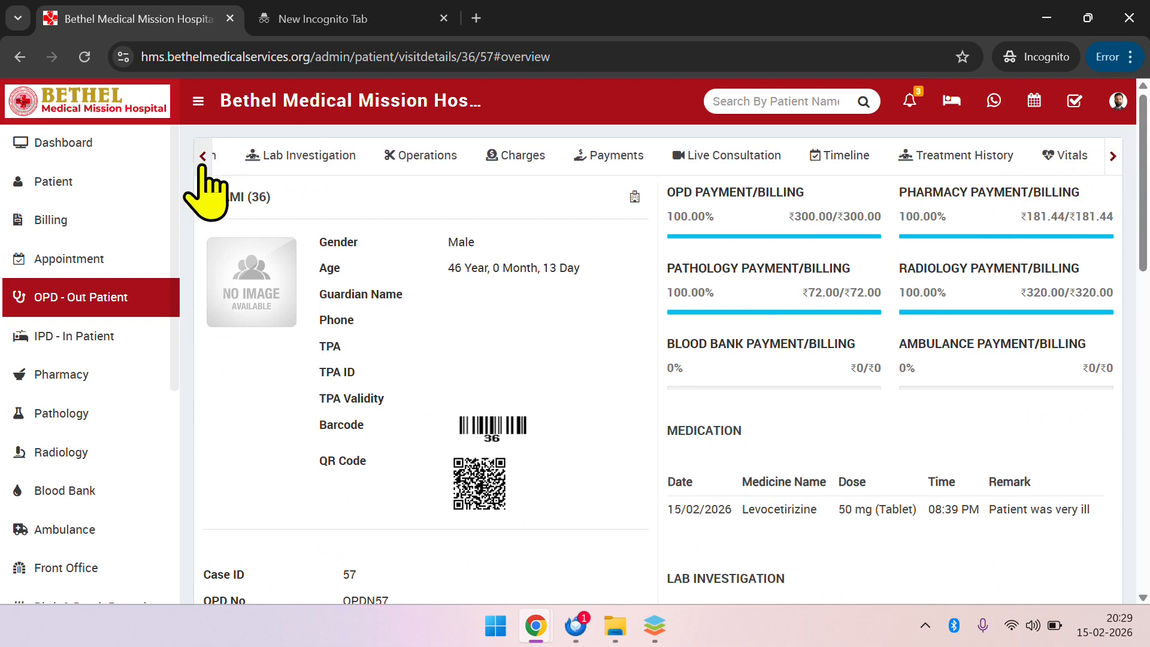
pyautogui.click(203, 161)
pyautogui.scroll(-3, 399, 430)
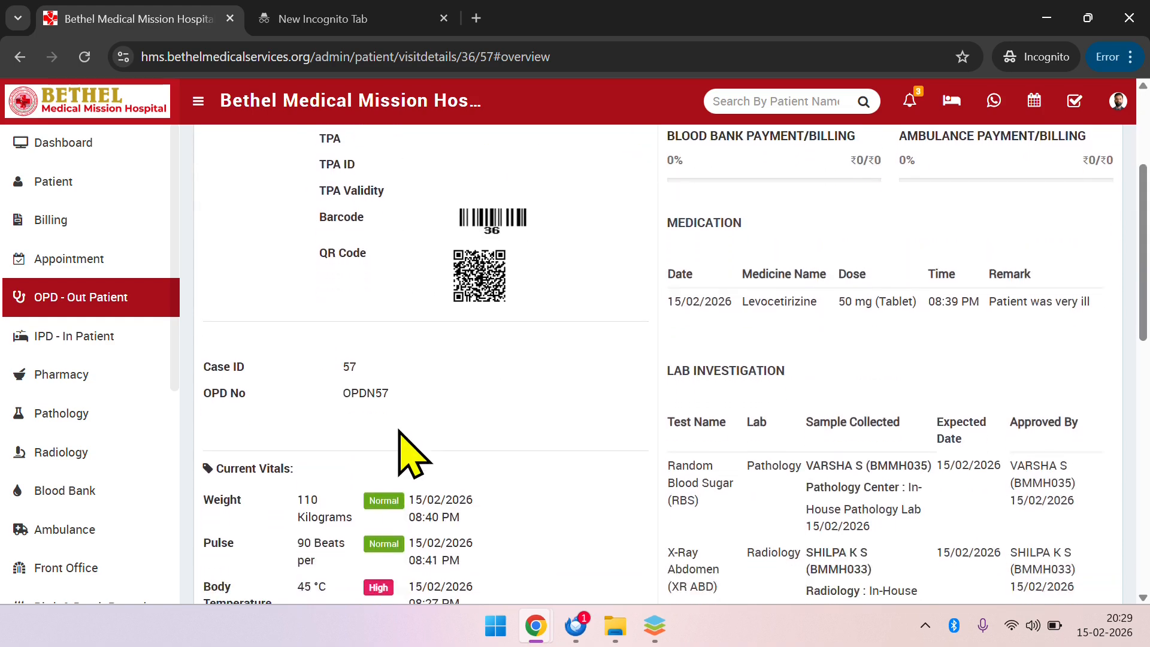
pyautogui.scroll(3, 399, 430)
pyautogui.scroll(2, 398, 430)
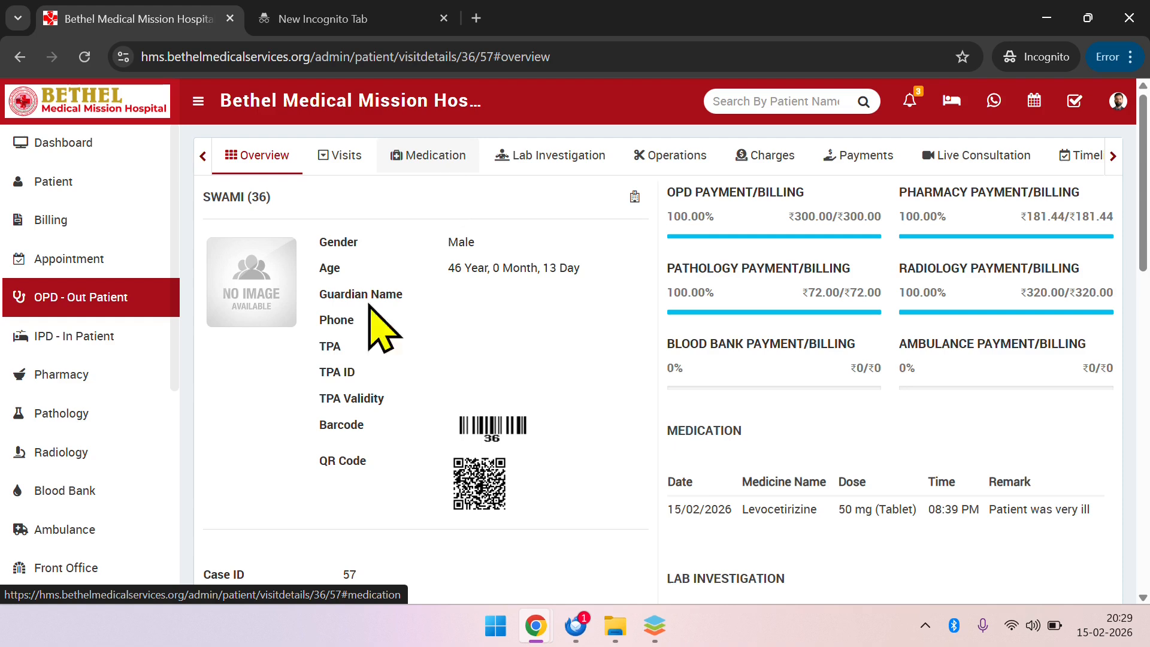
# Open the medication records of the patient's visit
pyautogui.click(424, 169)
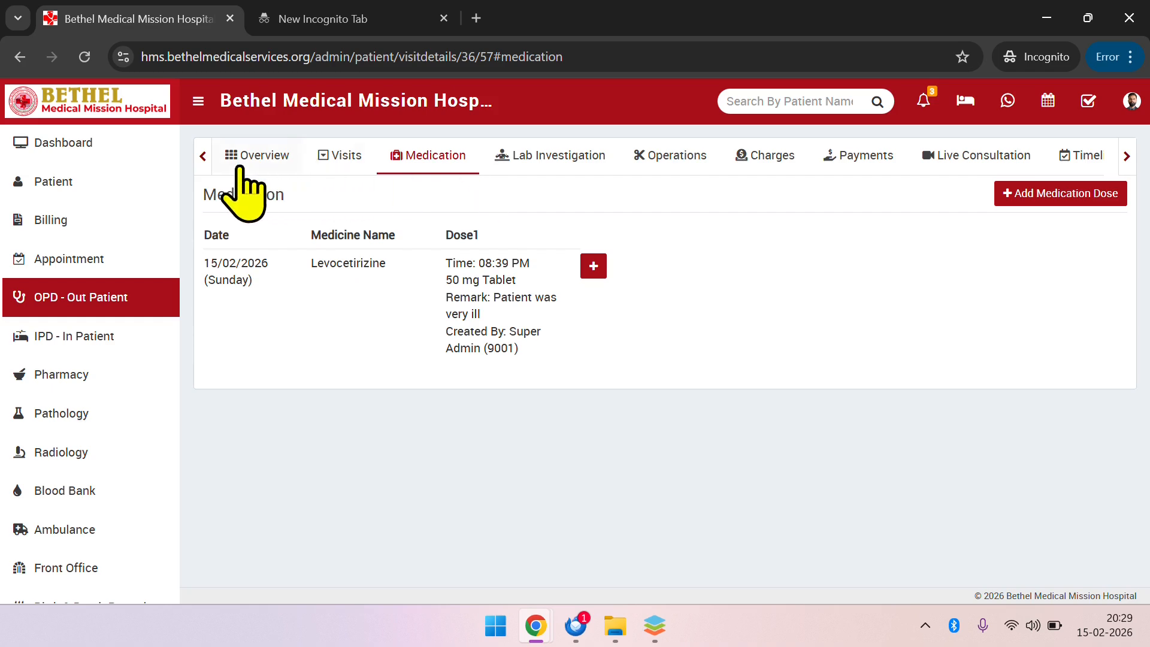
pyautogui.click(274, 163)
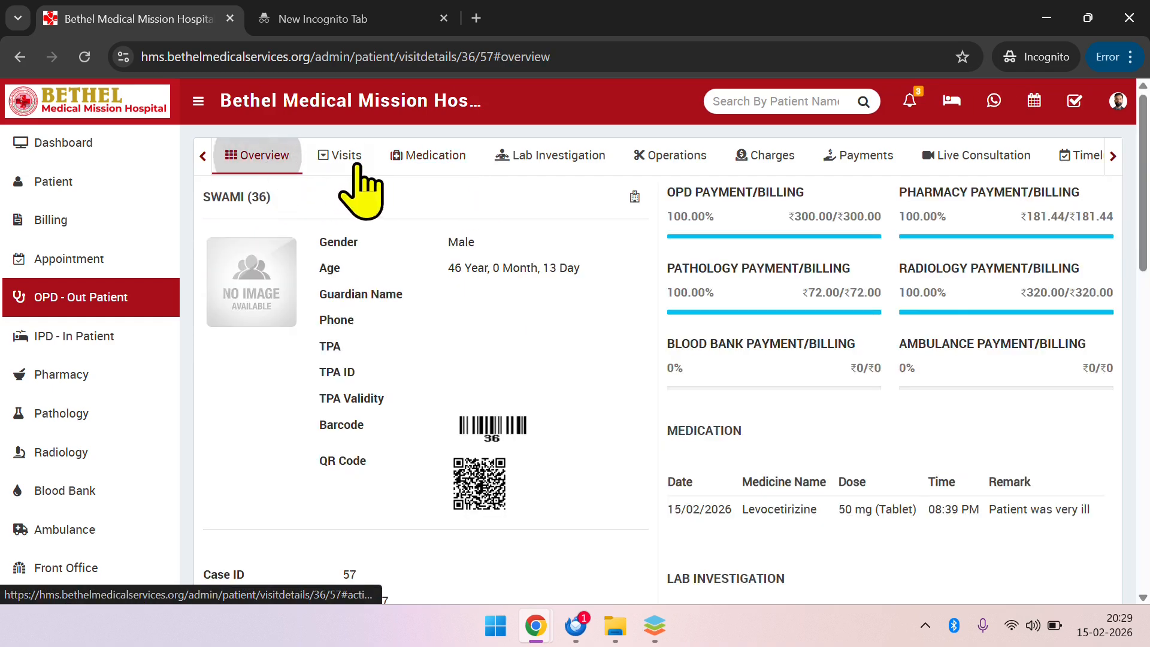
pyautogui.click(450, 154)
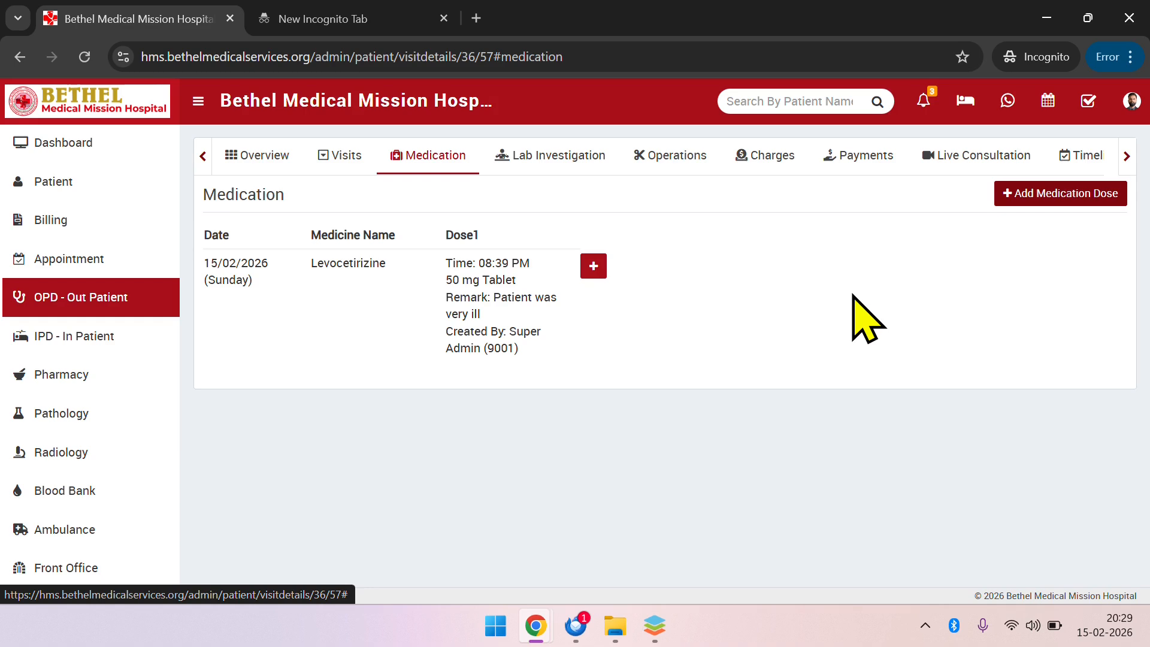
# Start a new medication dose for the patient, dated 15/02/2026 with the time 8:30 PM
pyautogui.click(1062, 201)
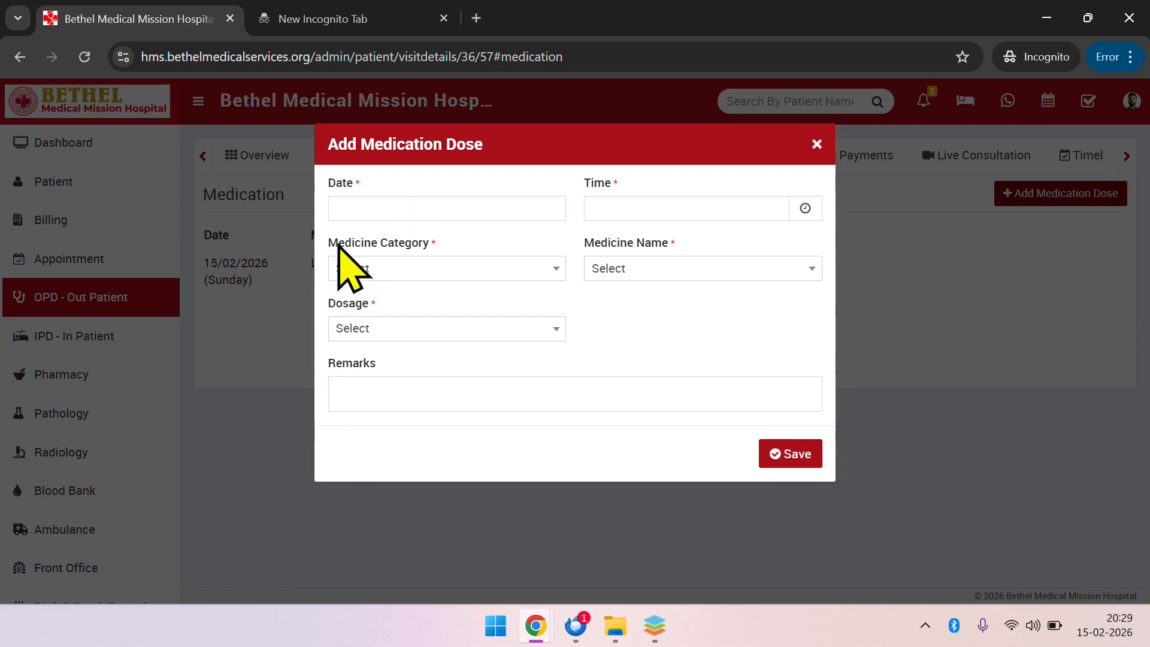
pyautogui.click(422, 208)
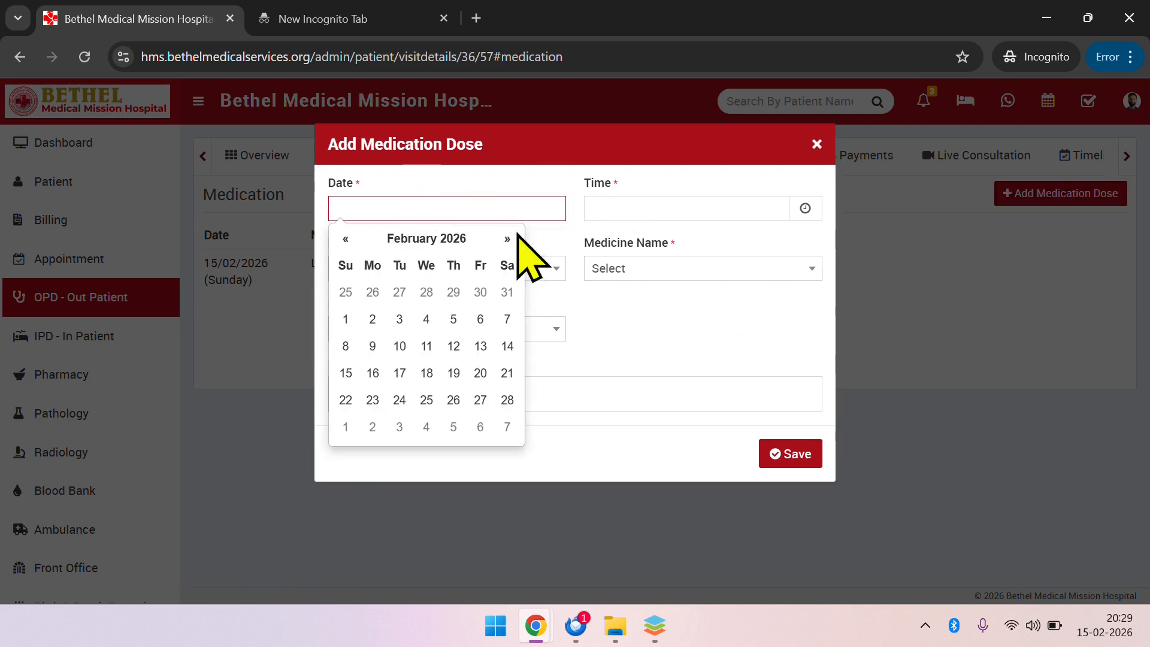
pyautogui.click(345, 373)
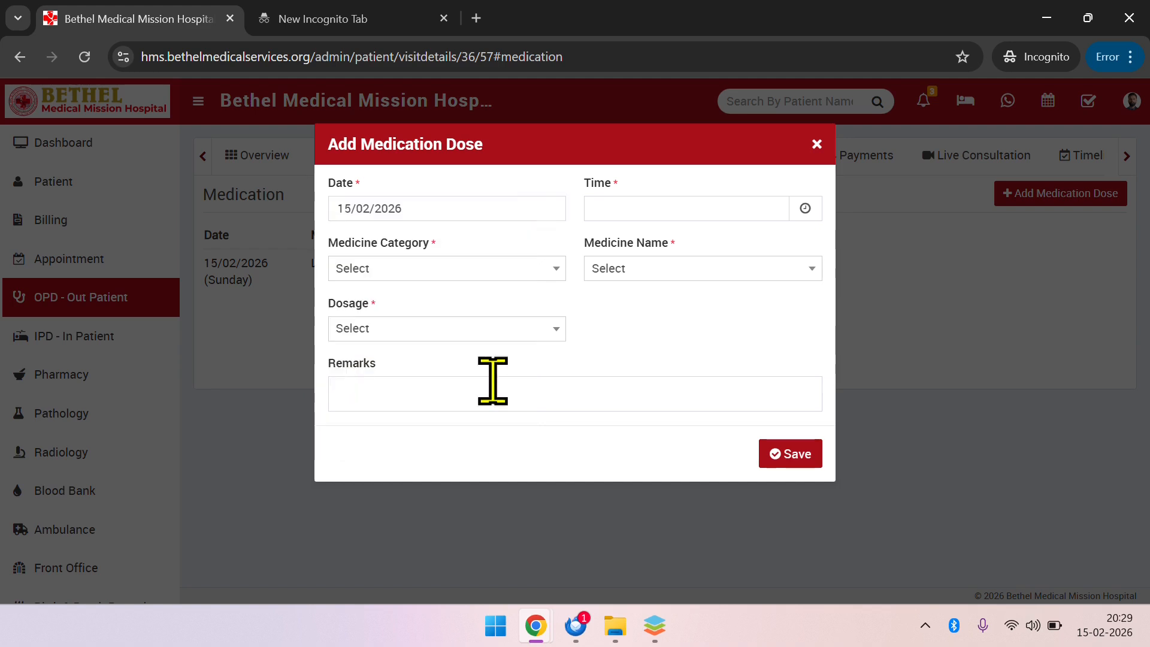
pyautogui.click(679, 208)
pyautogui.click(425, 417)
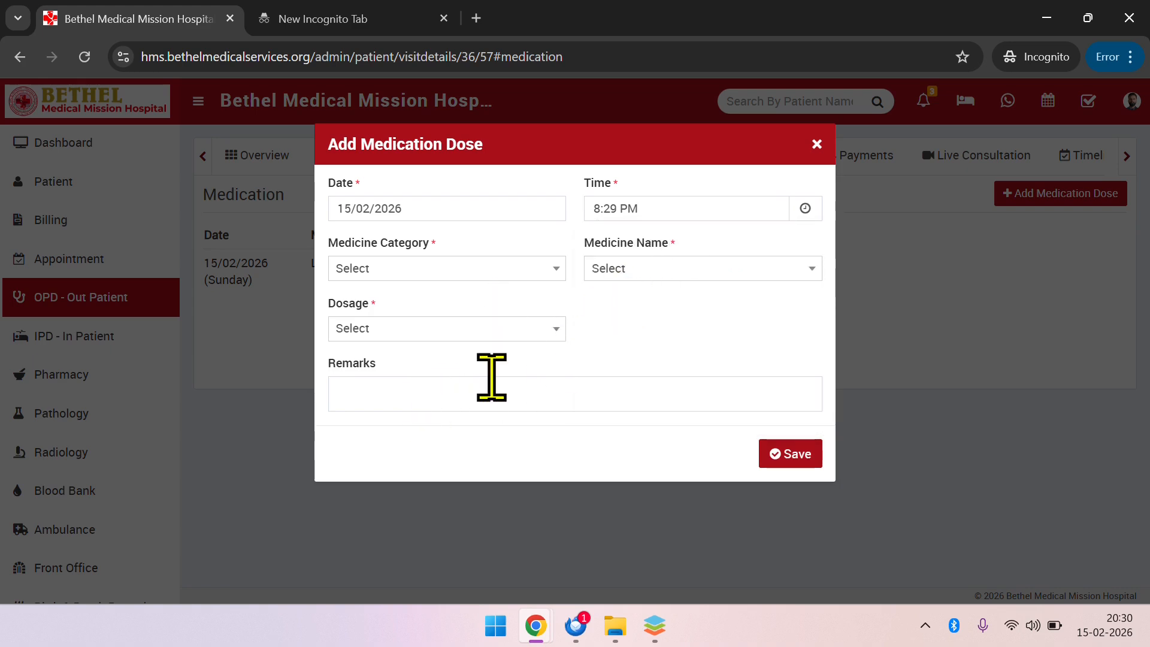
pyautogui.click(689, 202)
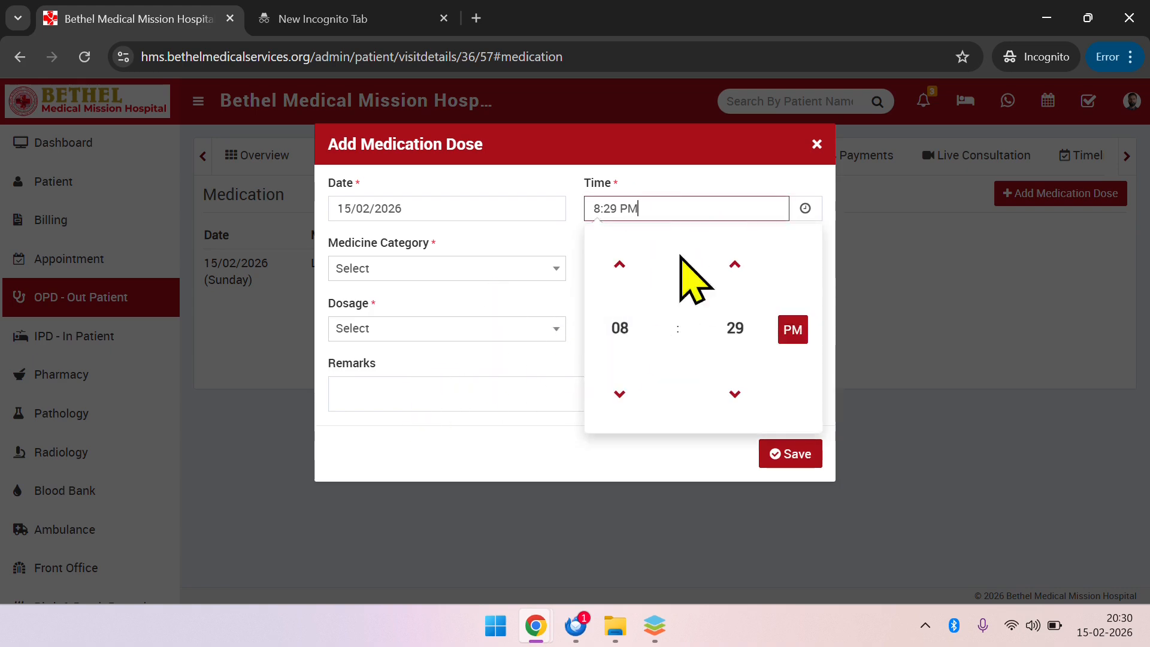
pyautogui.click(734, 263)
pyautogui.click(735, 264)
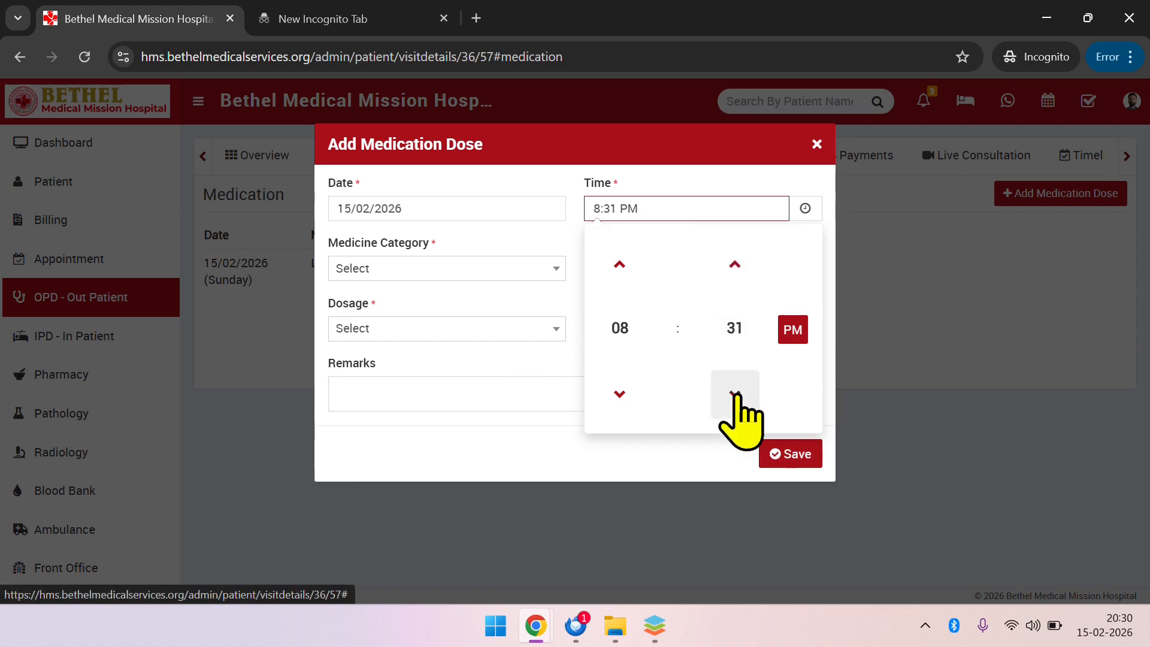
pyautogui.click(486, 390)
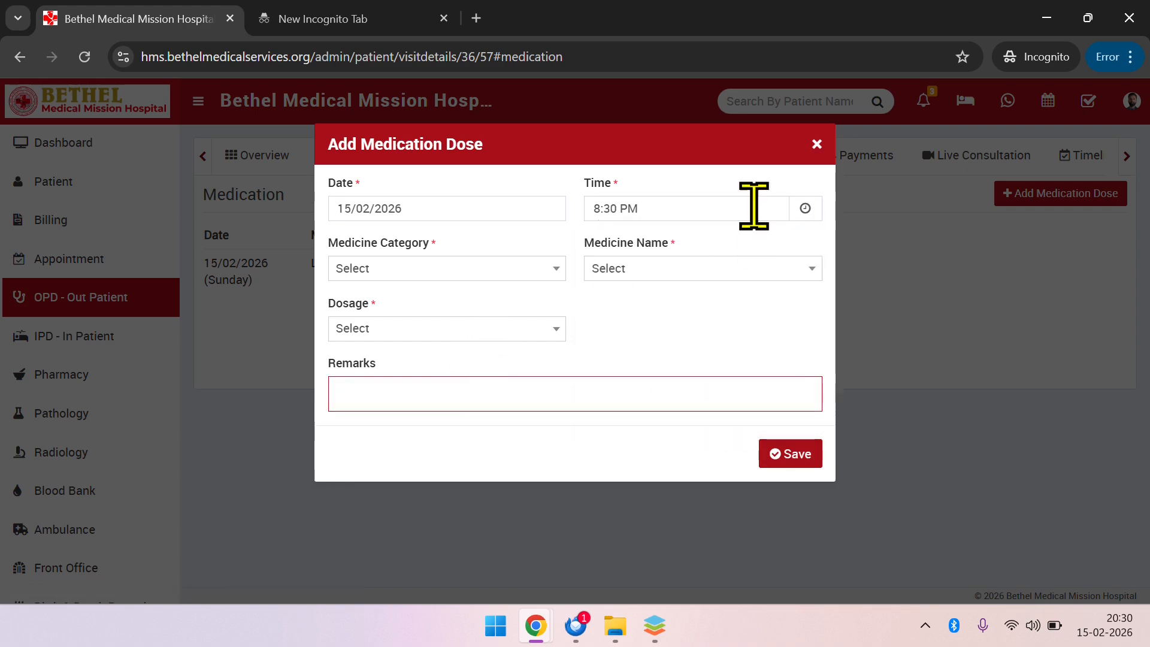
# Set the medicine category to Injection, the medicine to Deriphyllin Inj and the dosage to 1 g Vial, and save the dose without remarks
pyautogui.click(476, 269)
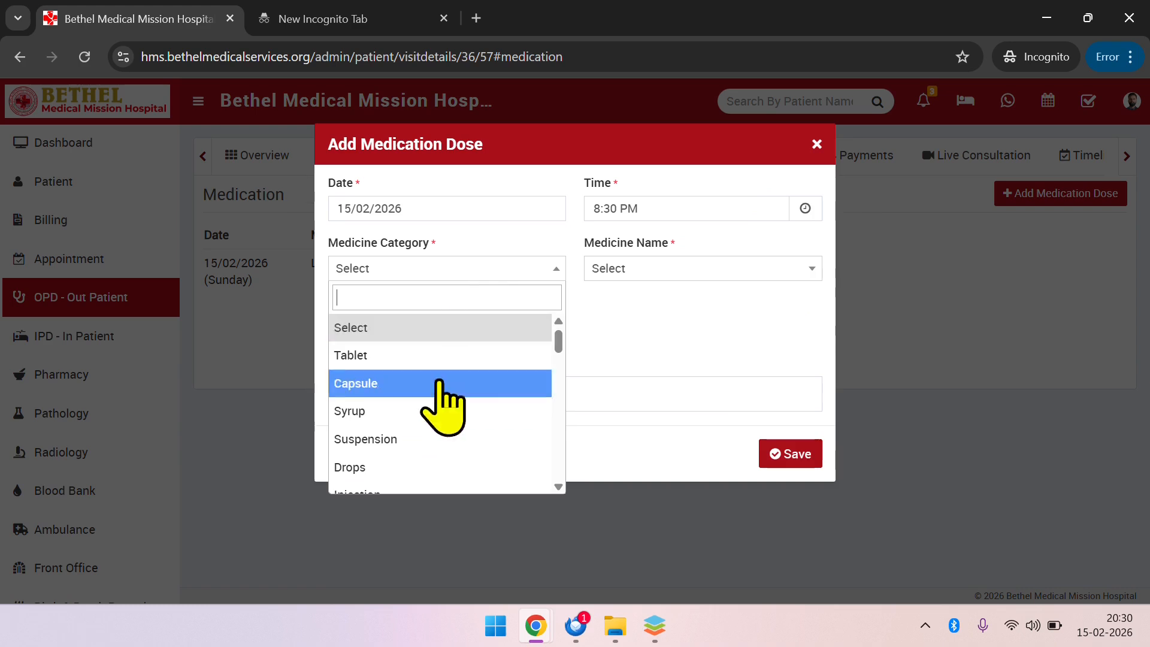
pyautogui.scroll(-3, 425, 419)
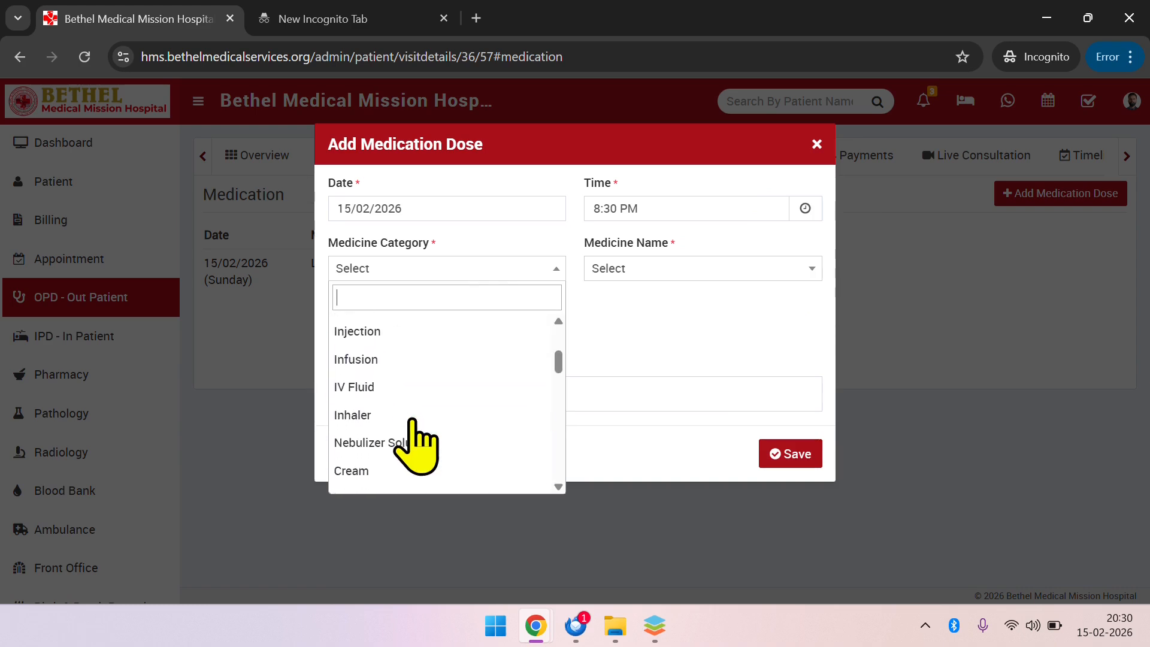
pyautogui.click(414, 333)
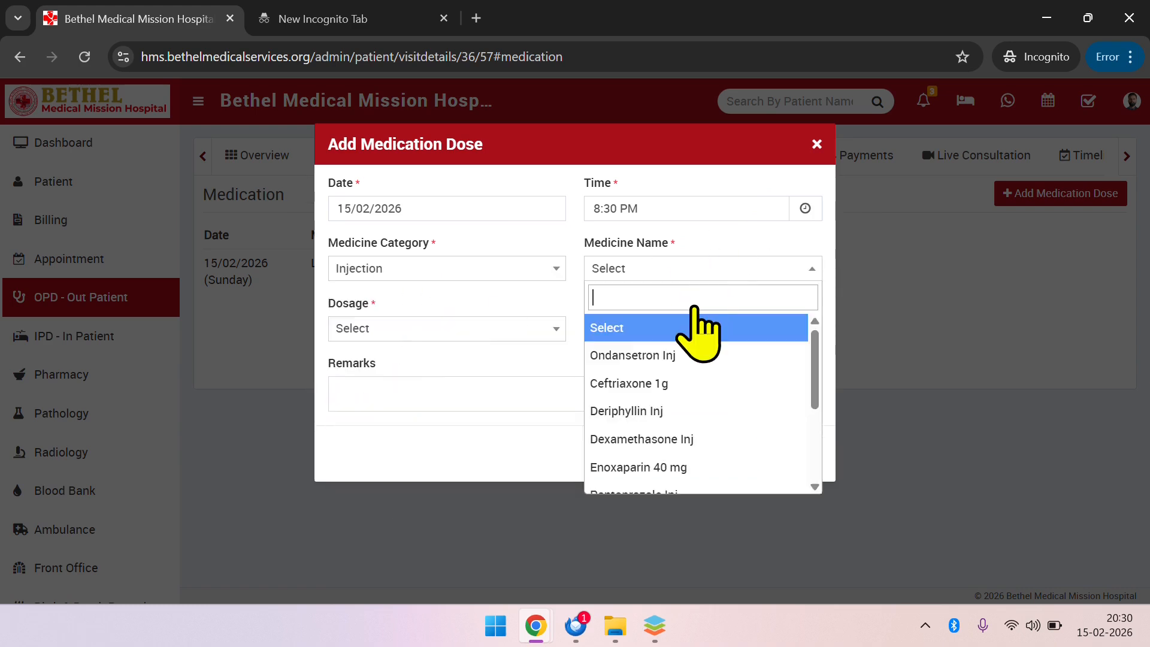
pyautogui.click(694, 268)
pyautogui.click(653, 411)
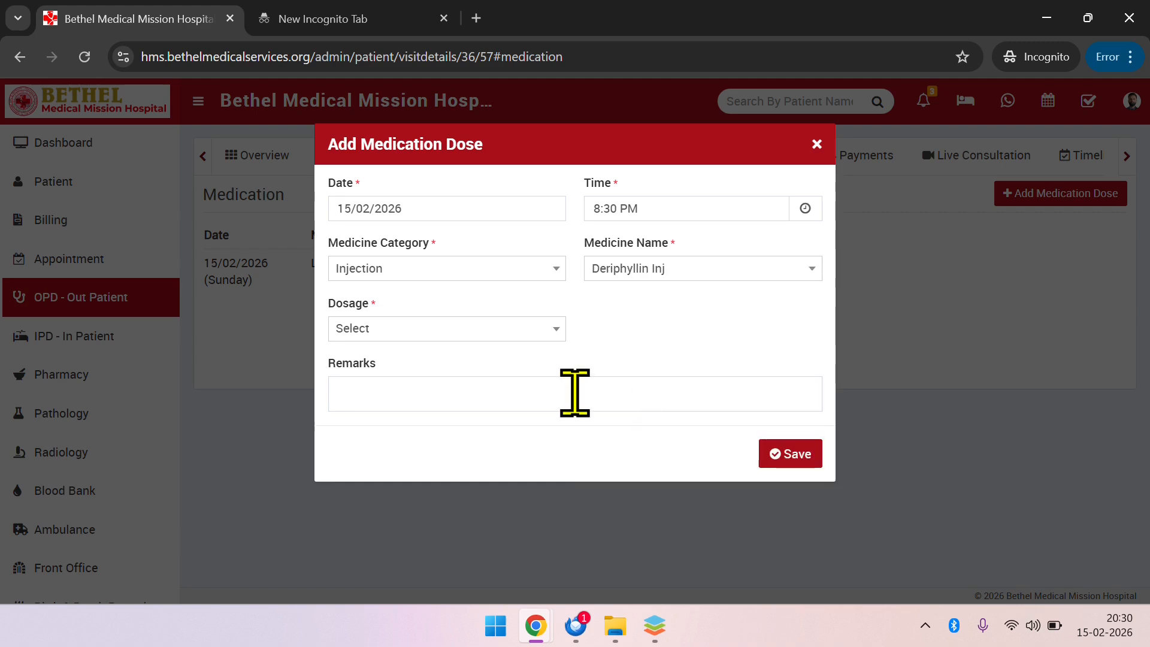
pyautogui.click(417, 331)
pyautogui.click(384, 443)
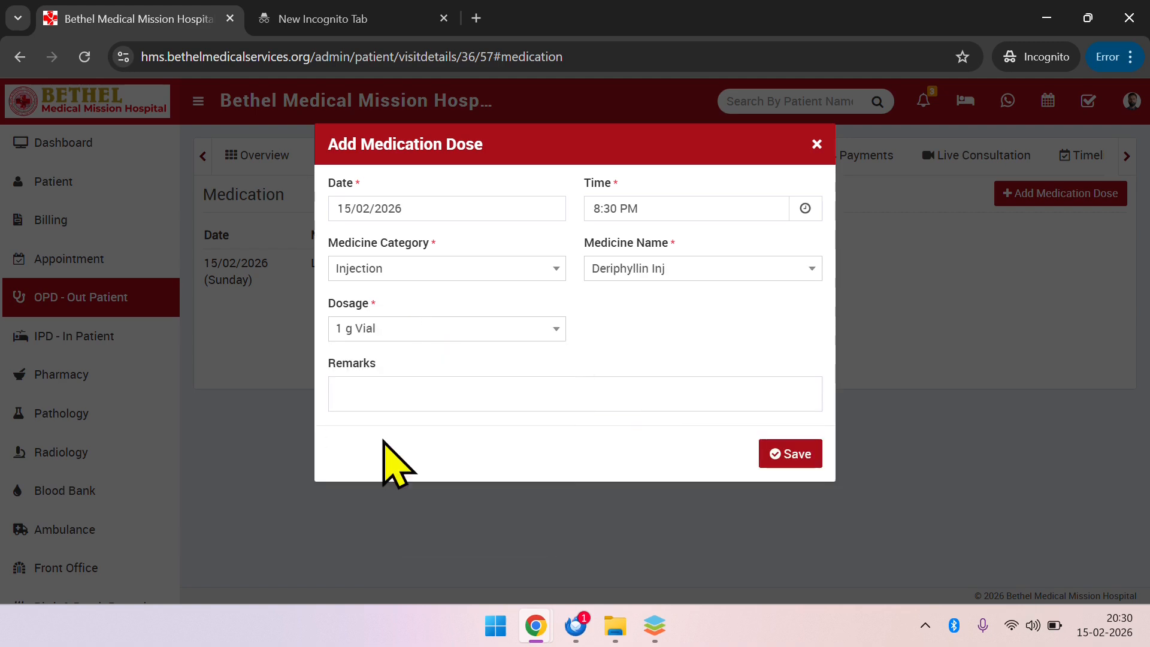
pyautogui.click(423, 393)
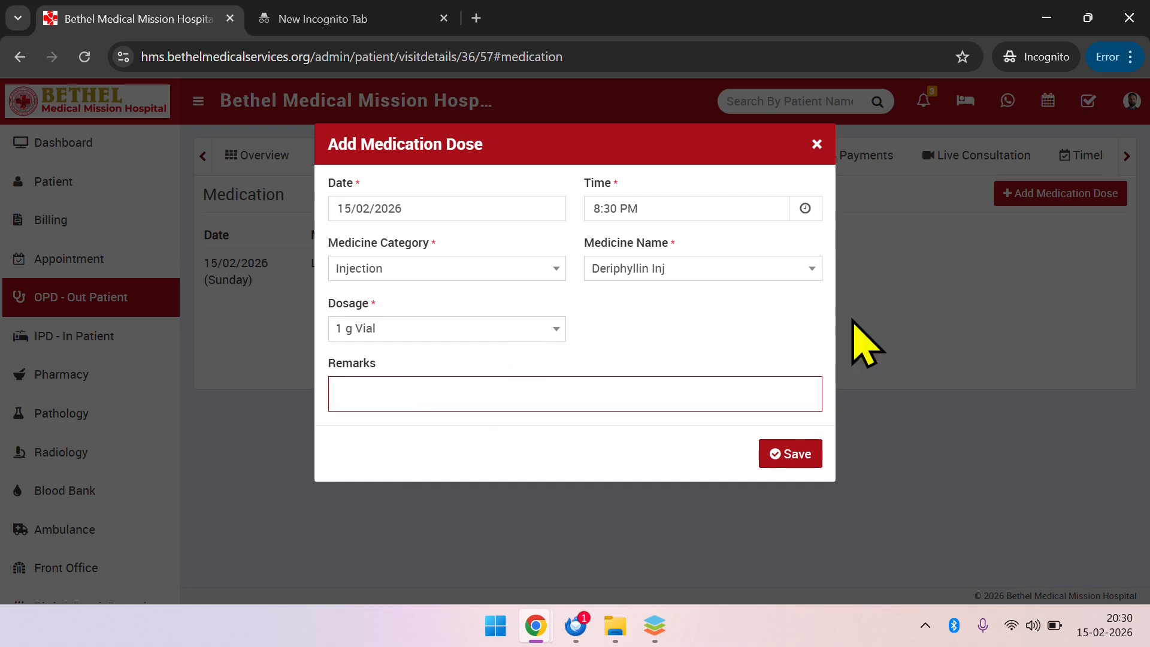
pyautogui.click(788, 461)
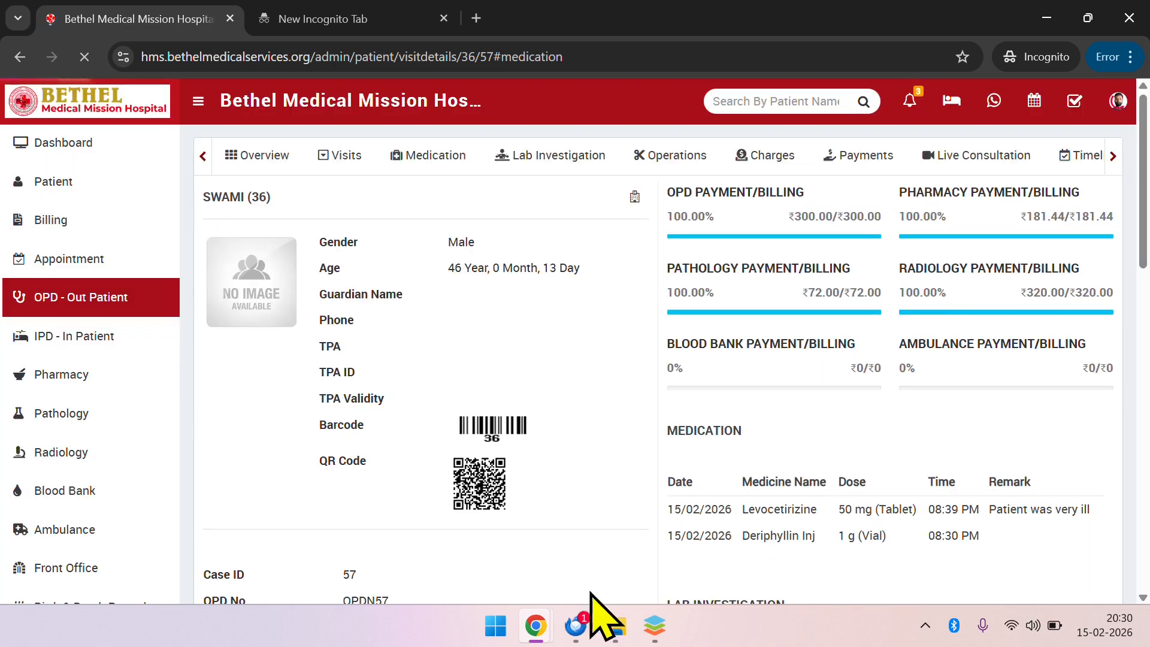
# Review the updated medication list, including the remark on the Levocetirizine dose, and the visit's further record sections
pyautogui.click(432, 153)
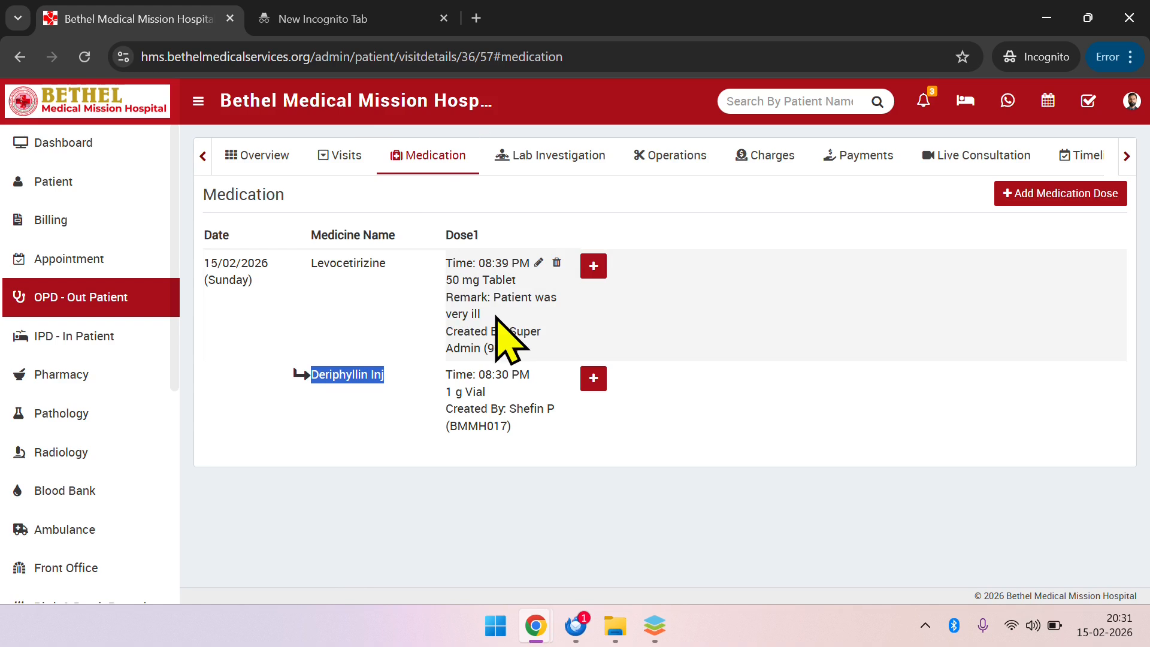
pyautogui.tripleClick(496, 317)
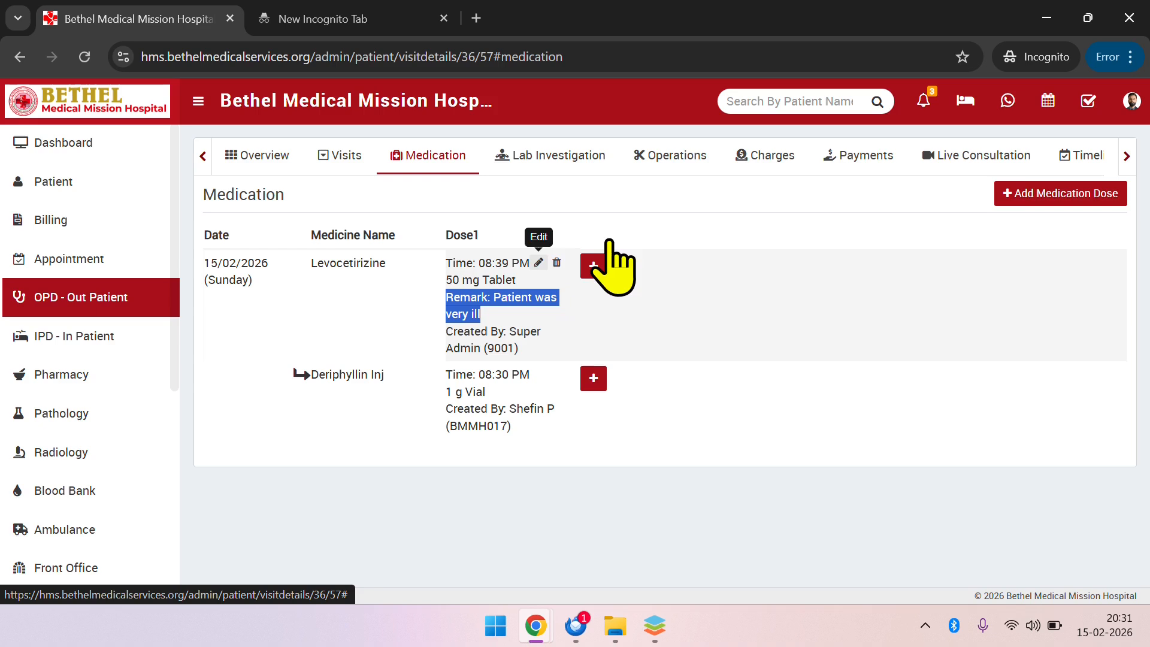
pyautogui.click(1126, 157)
pyautogui.click(1126, 157)
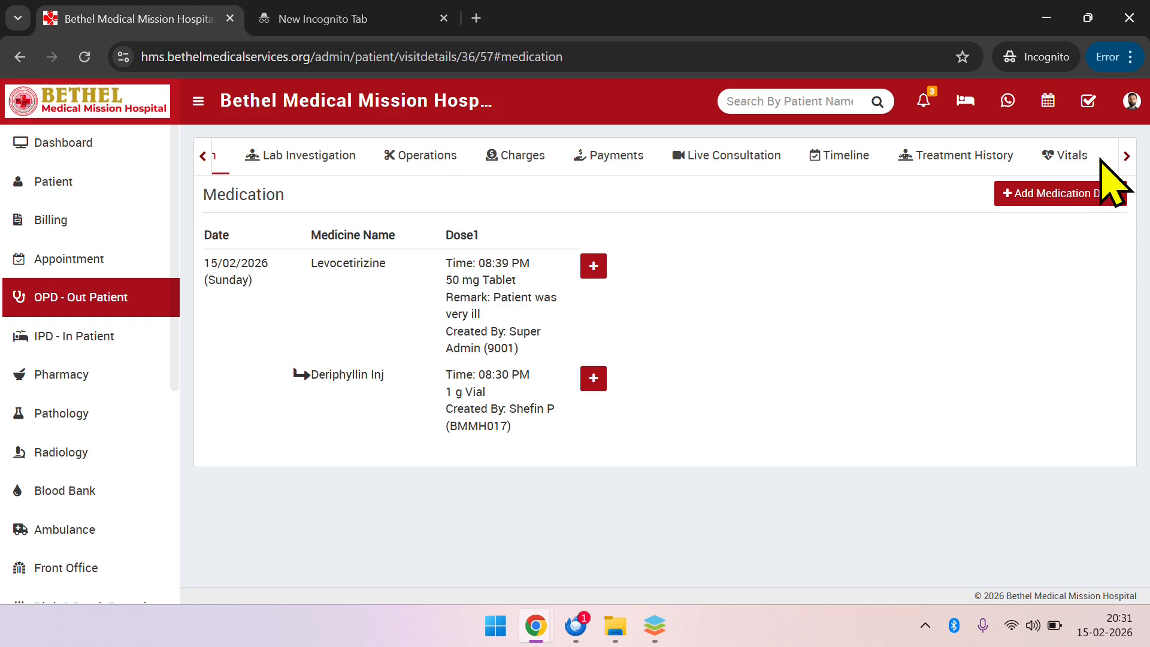
# Review the vitals recorded for the patient's visit across the table's measurement columns
pyautogui.click(1057, 163)
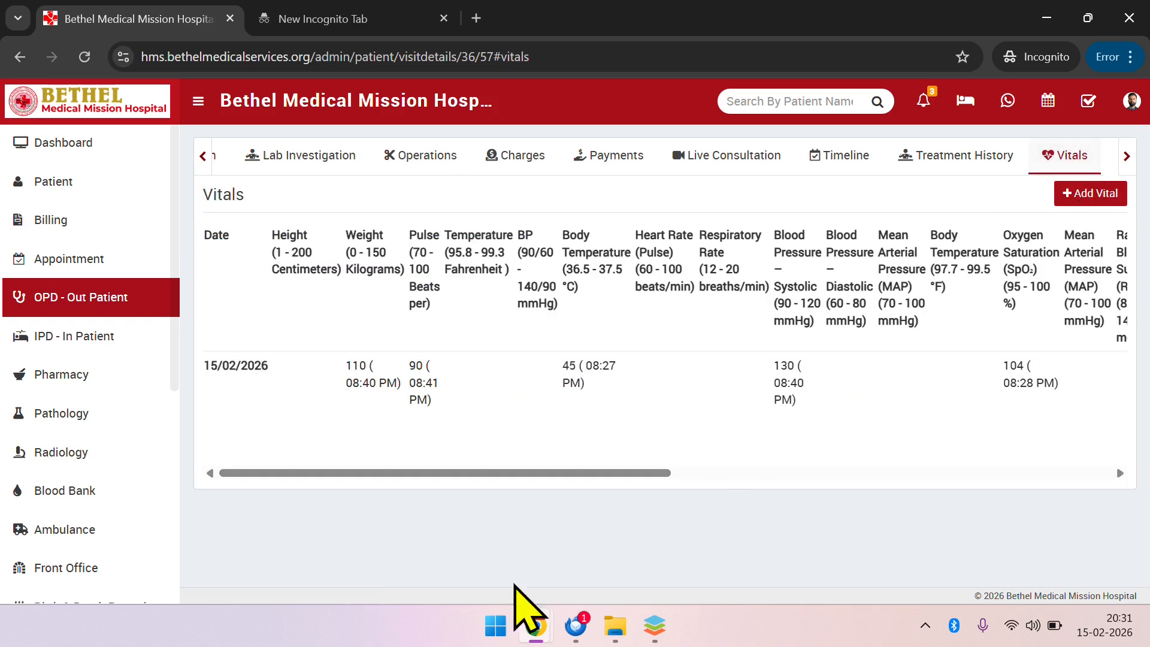
pyautogui.moveTo(365, 384)
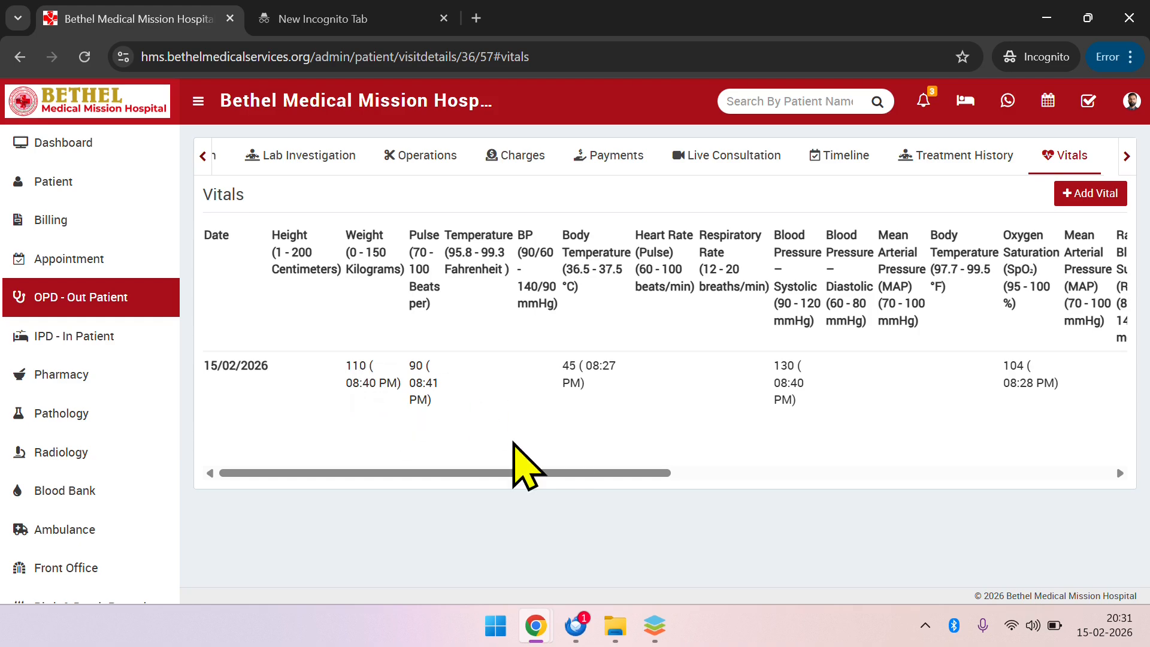
pyautogui.moveTo(510, 473); pyautogui.dragTo(239, 470)
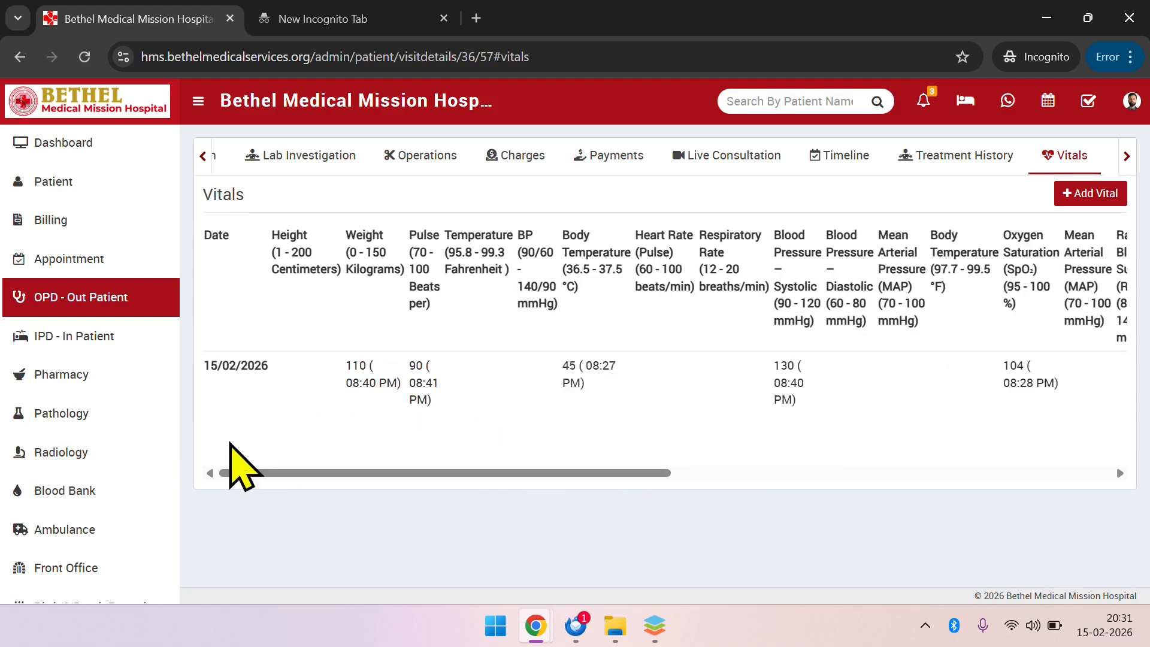
# Check the visit's medication records and its lab investigation records
pyautogui.click(203, 156)
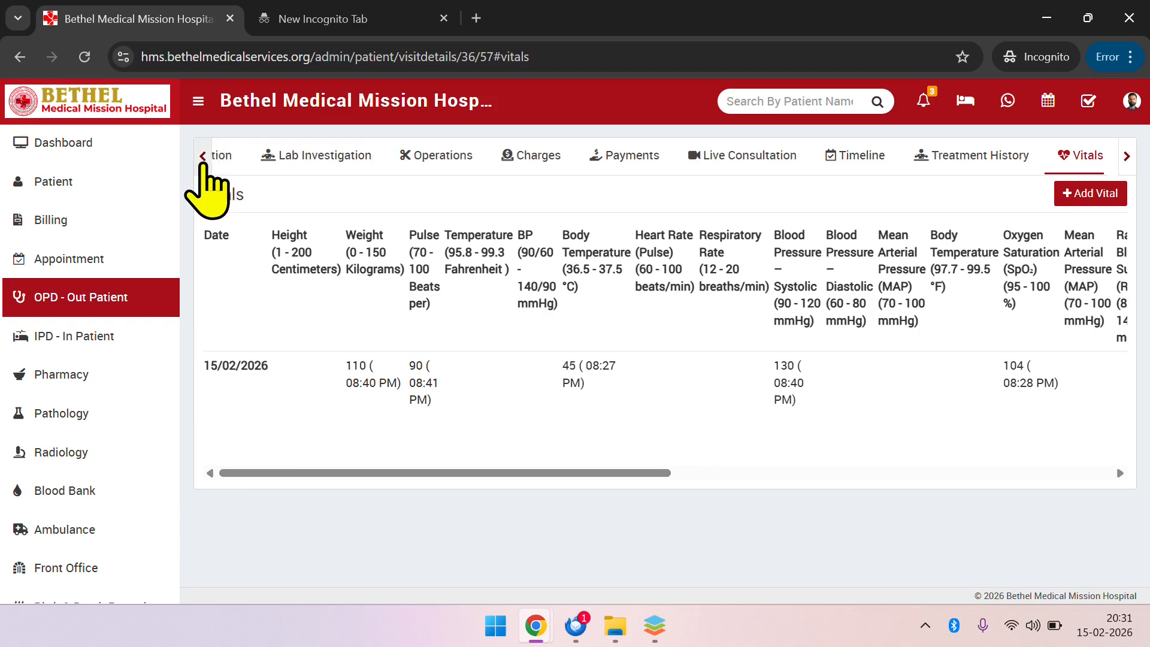
pyautogui.click(420, 161)
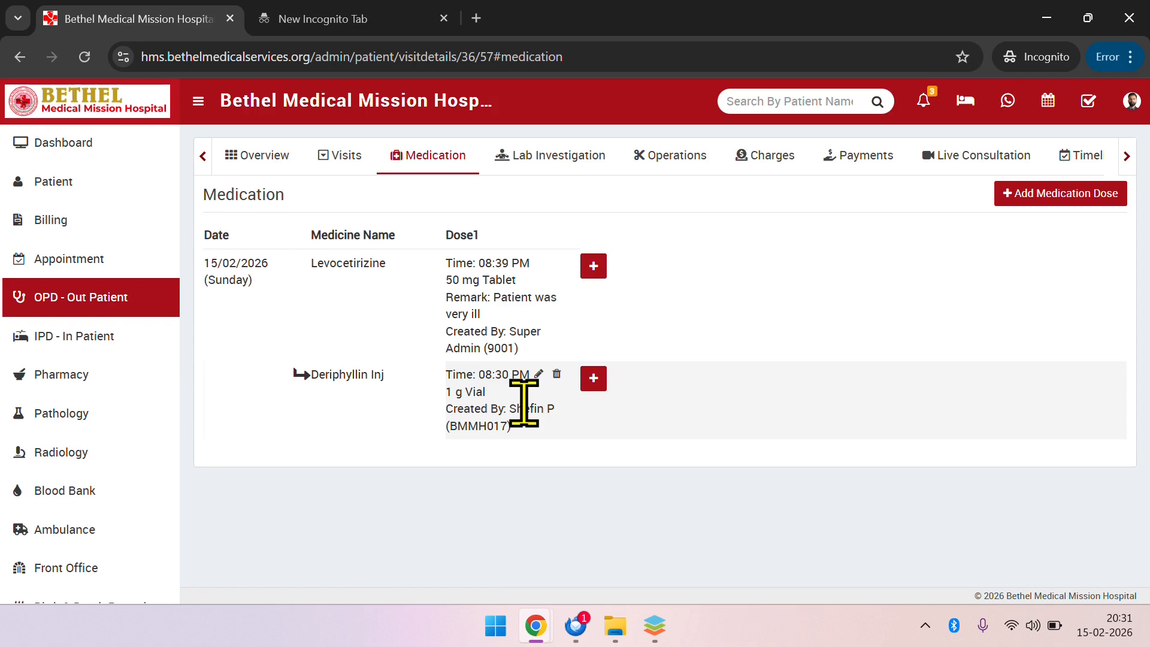
pyautogui.click(590, 174)
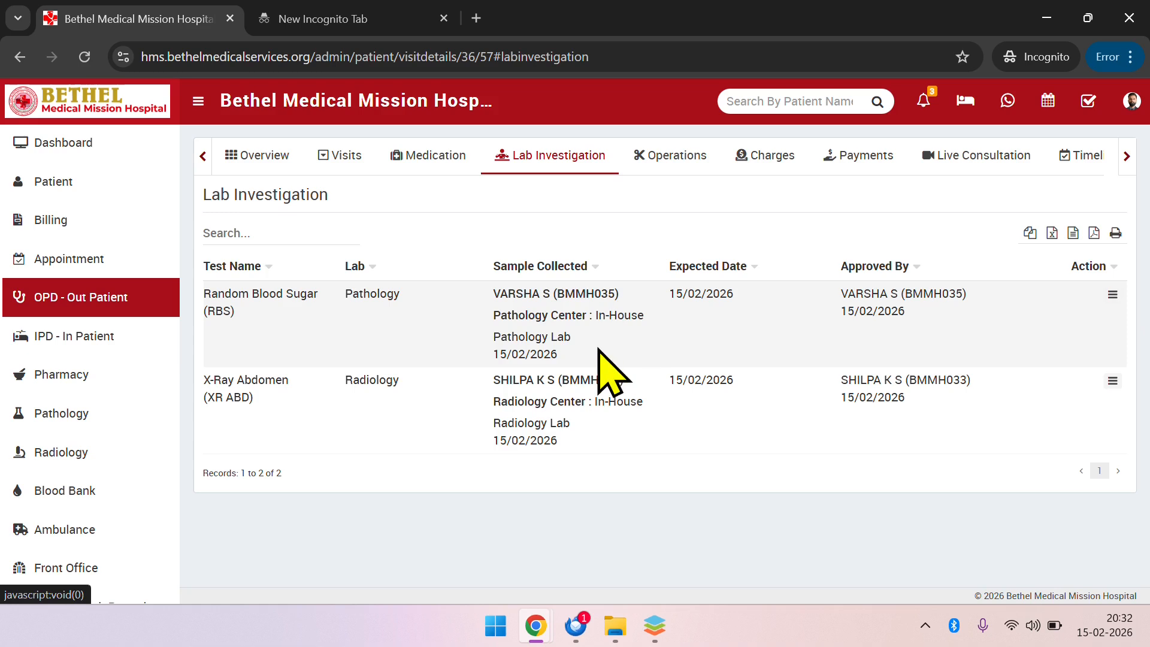
# View the visit's operations and examine the blank form for adding an operation, closing it without saving
pyautogui.click(683, 174)
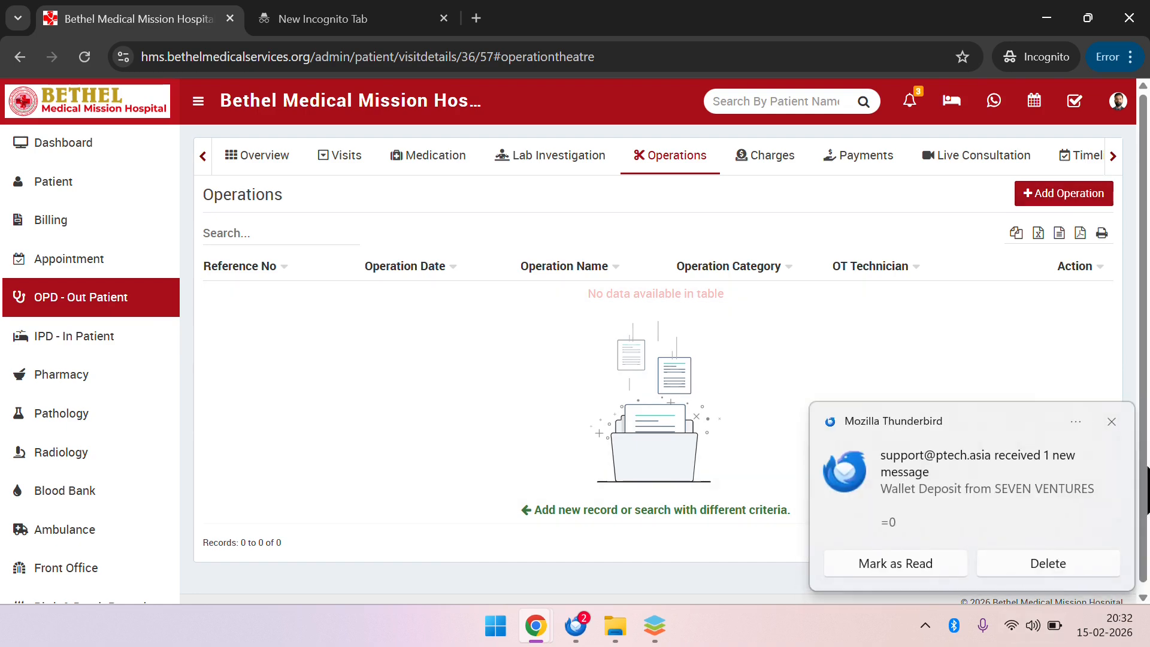
pyautogui.click(1112, 422)
pyautogui.click(1069, 195)
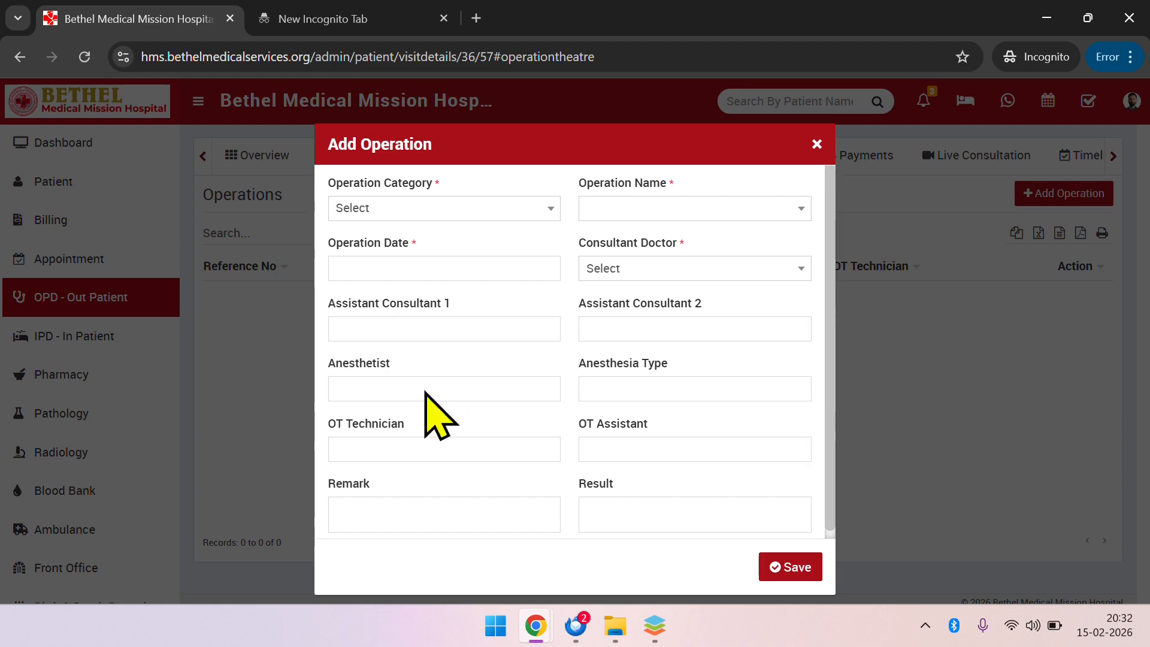
pyautogui.click(490, 214)
pyautogui.click(918, 354)
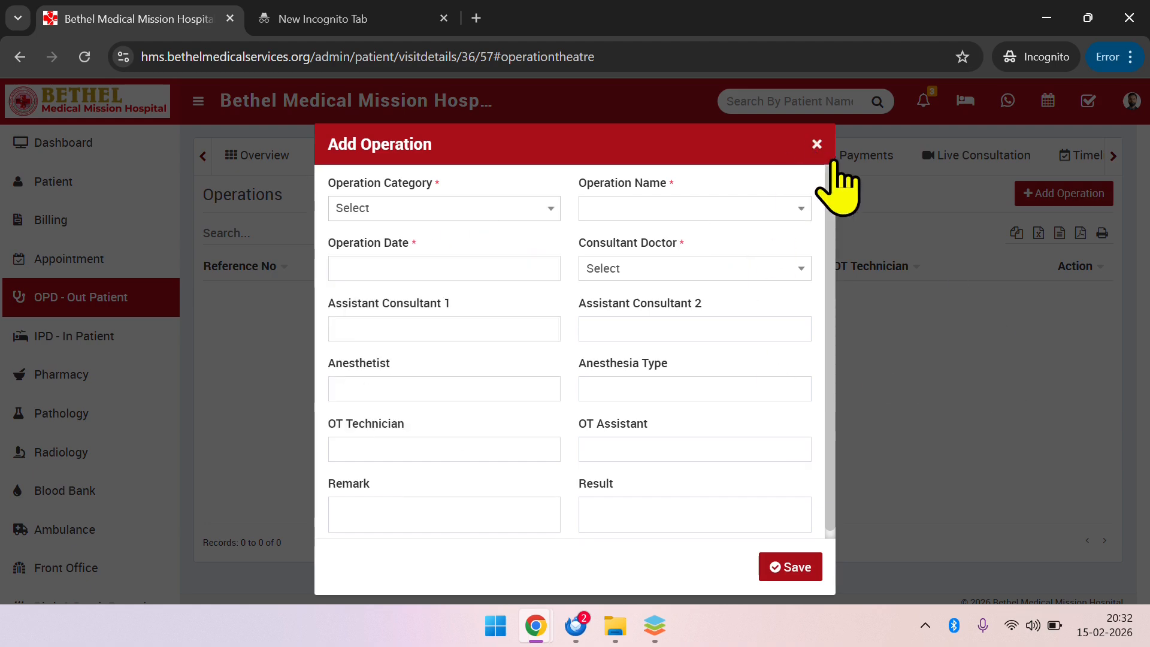
pyautogui.click(816, 144)
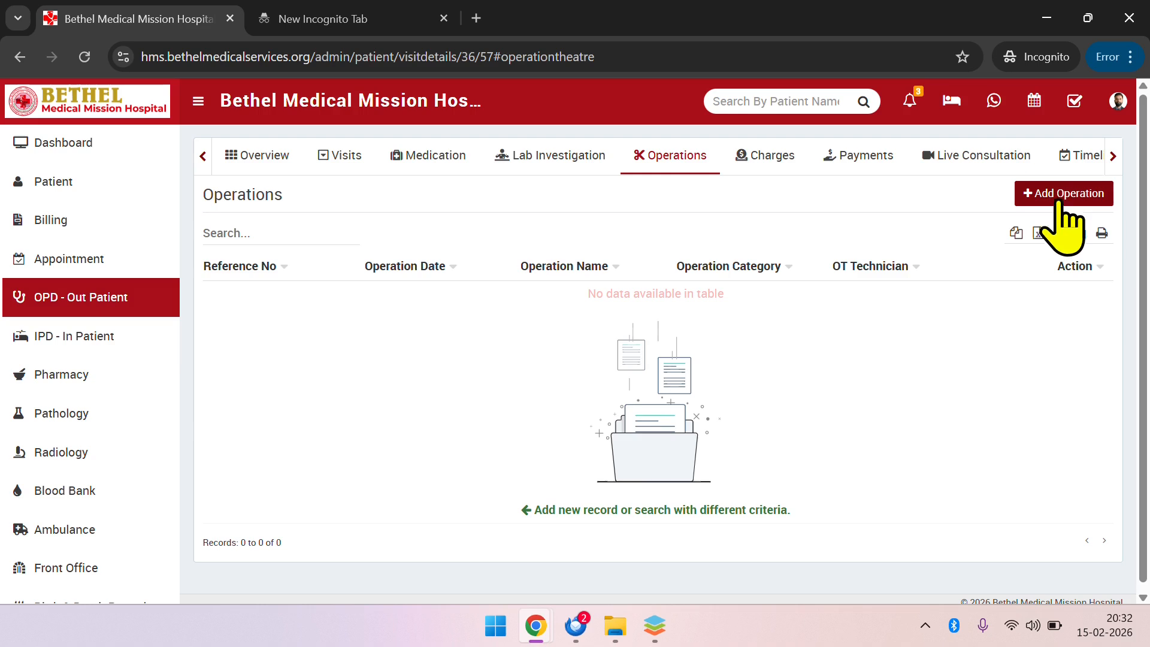
# Add a timeline entry titled "Vomiting" to the visit, dated 15/02/2026 08:30 PM with the description "frequent puking", and save it
pyautogui.click(1114, 157)
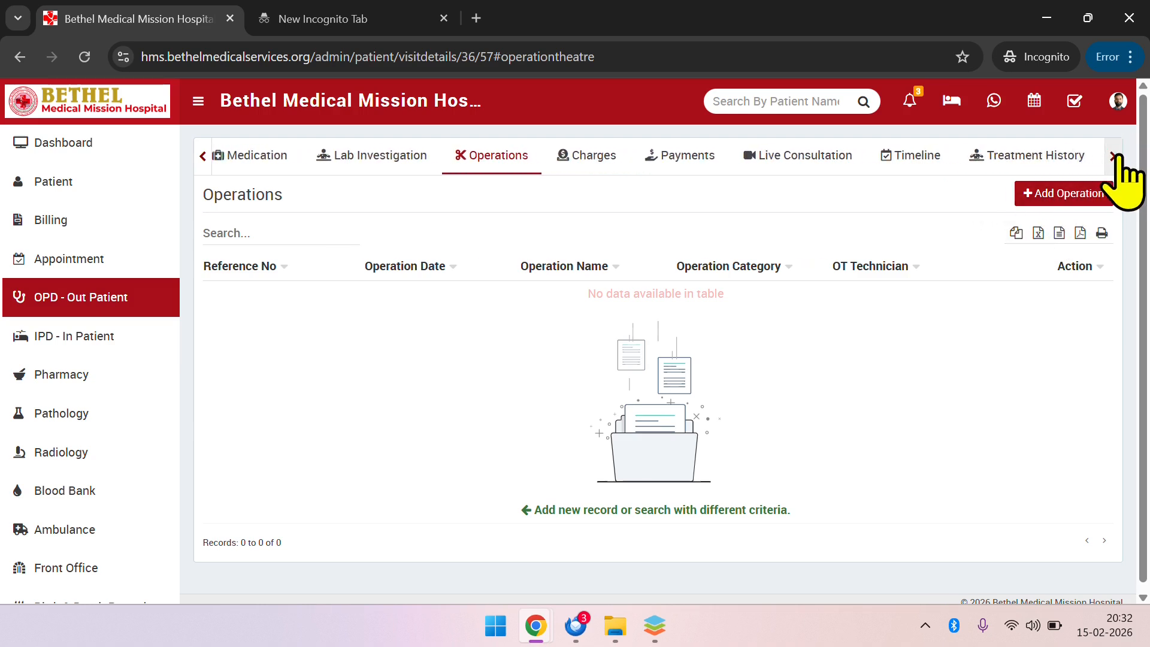
pyautogui.click(844, 165)
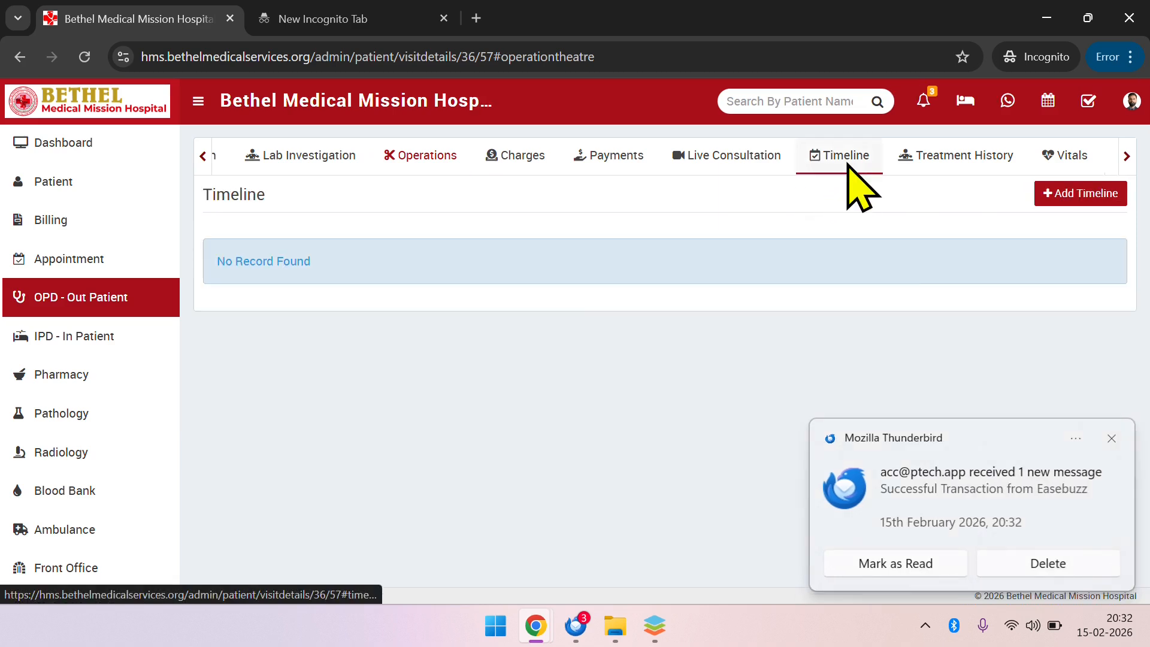
pyautogui.click(1112, 438)
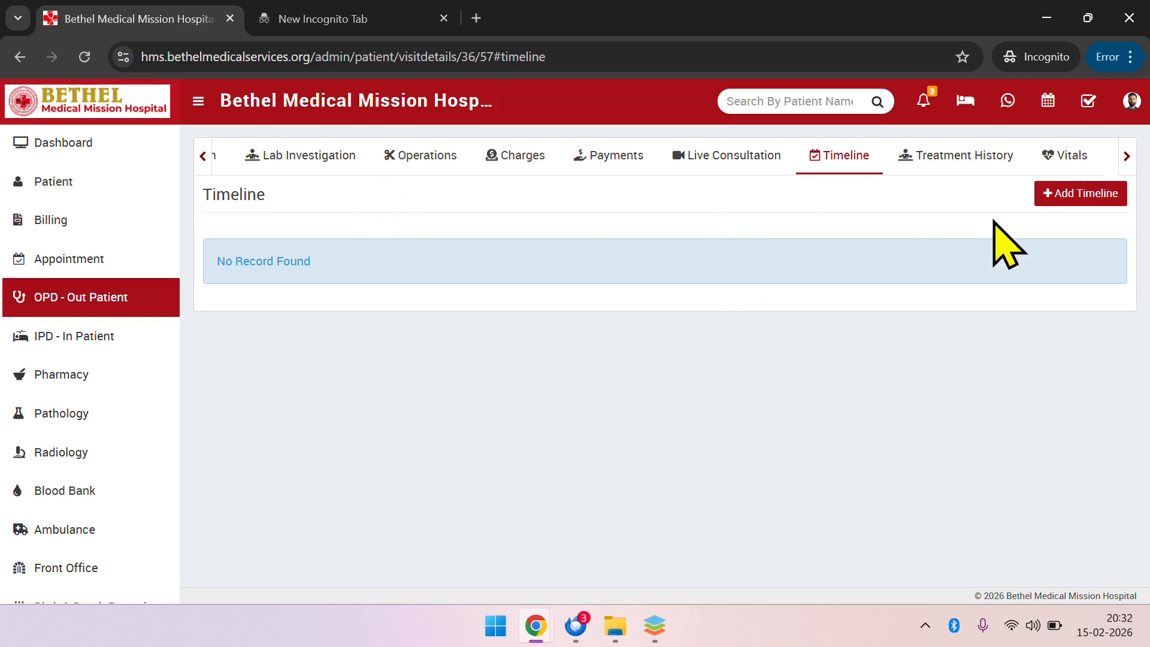
pyautogui.click(1098, 197)
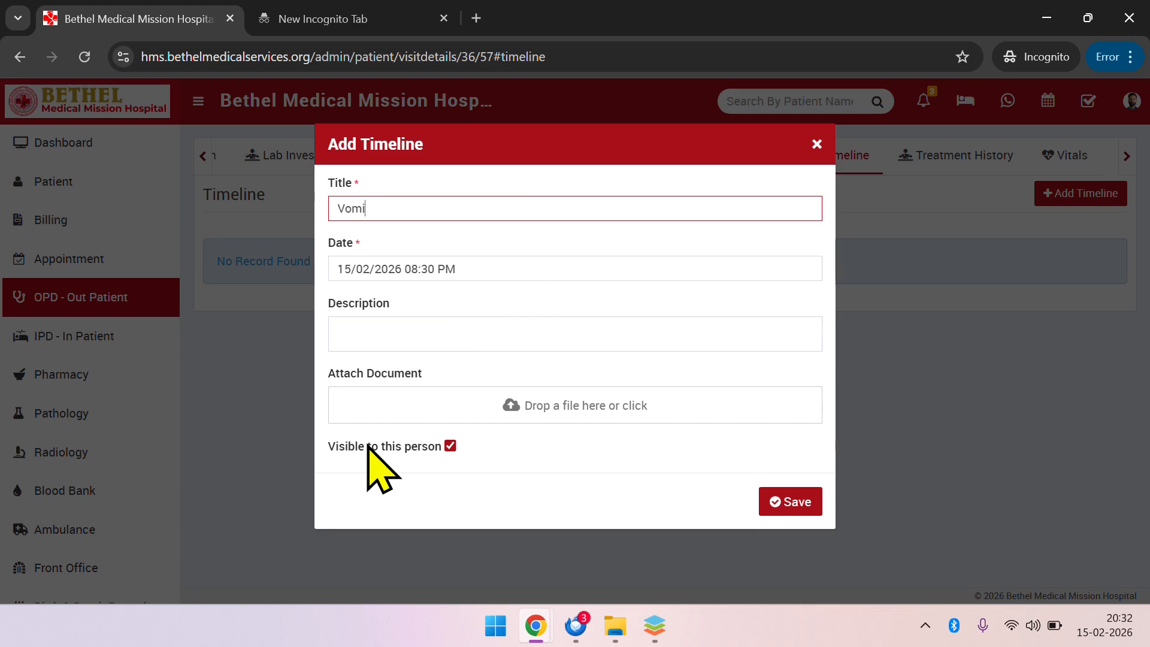
pyautogui.press('Tab')
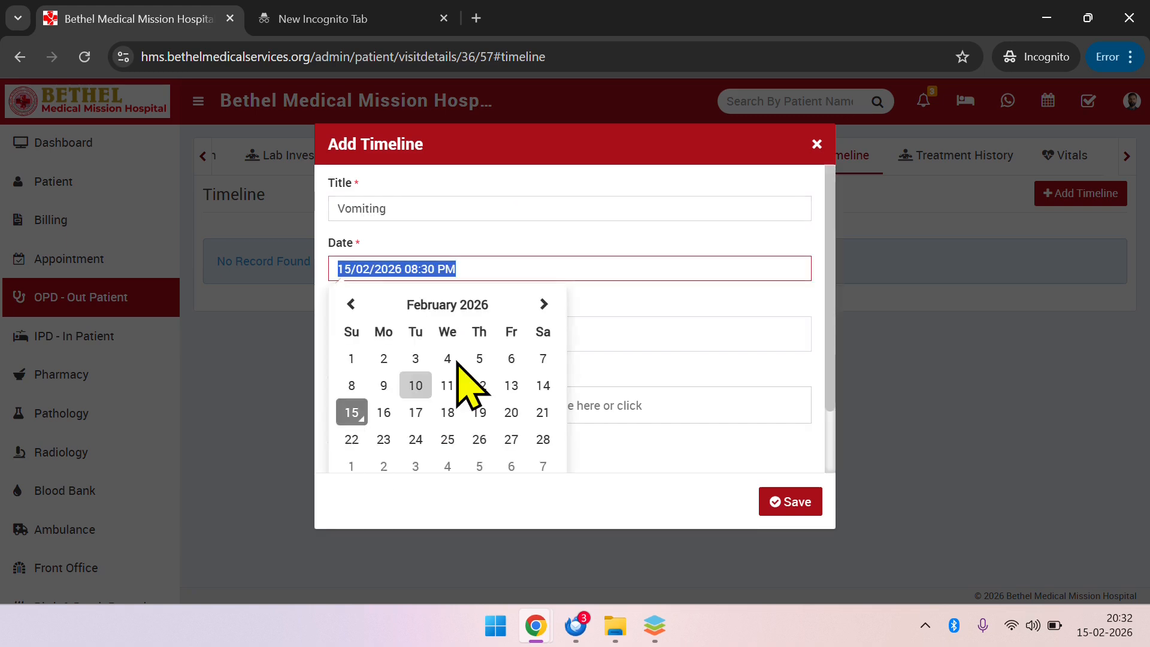
pyautogui.click(678, 318)
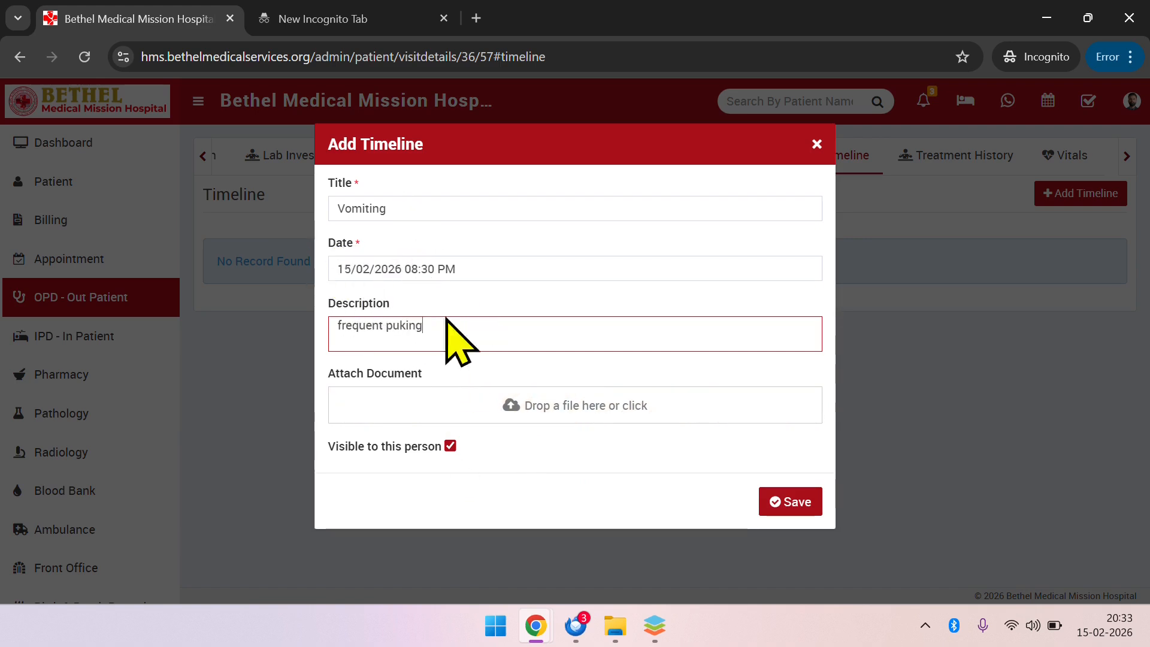
pyautogui.click(799, 503)
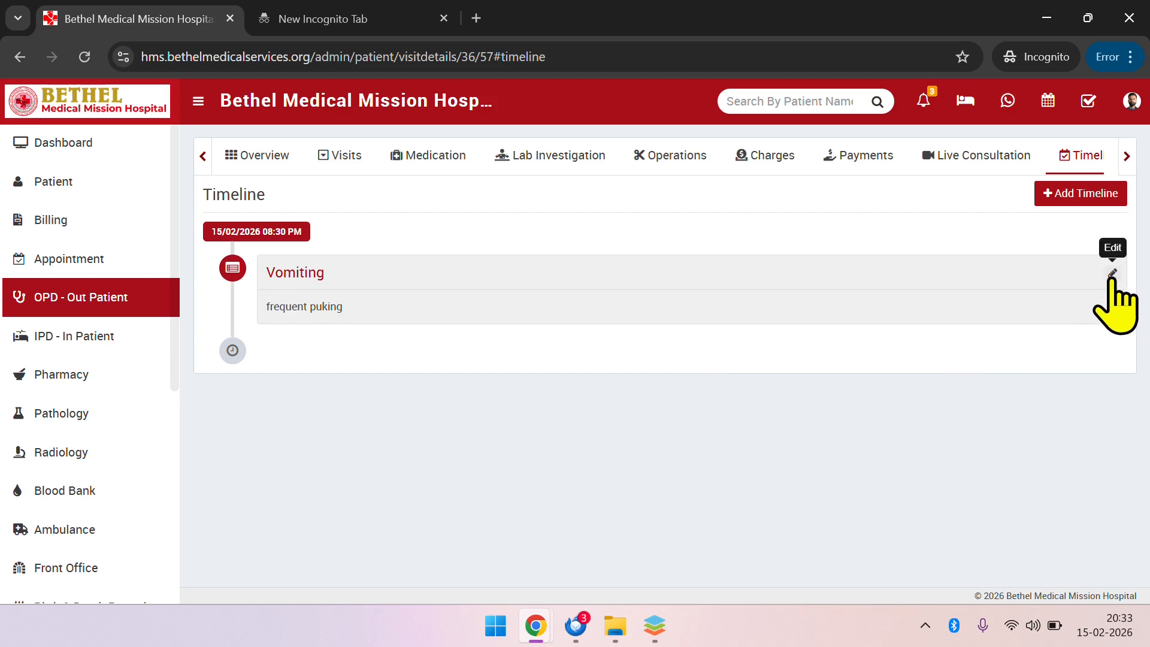
# Add a second timeline entry titled "Medicines given", dated 15/02/2026 08:33 PM with the description "Feeling Good", and save it
pyautogui.click(1081, 194)
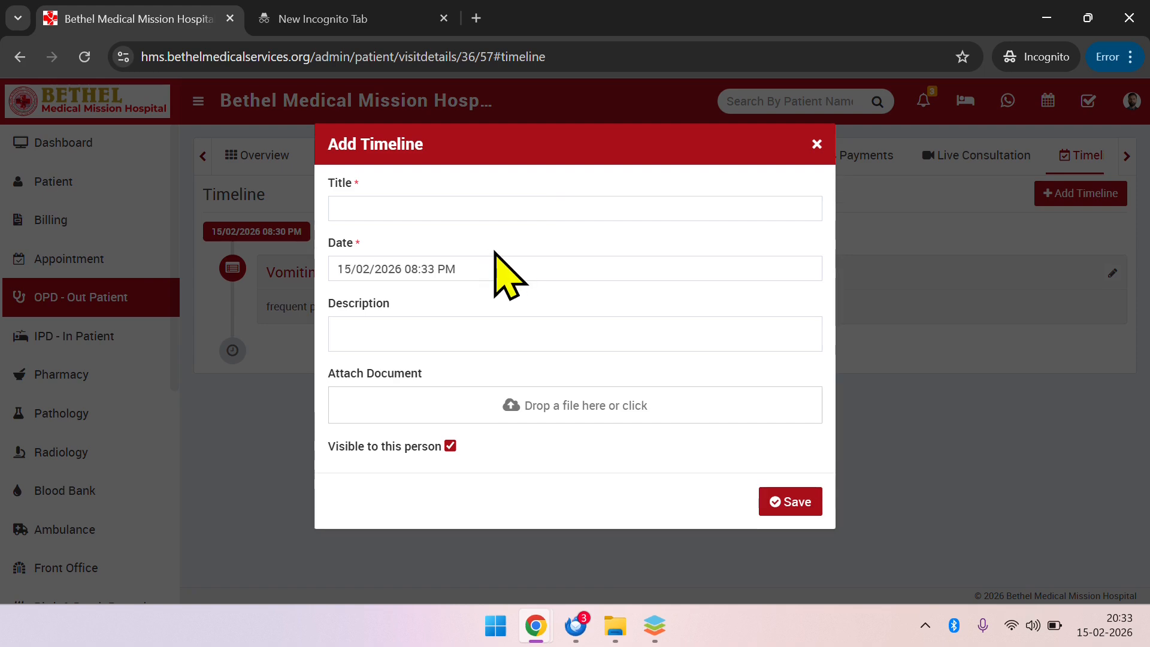
pyautogui.click(535, 206)
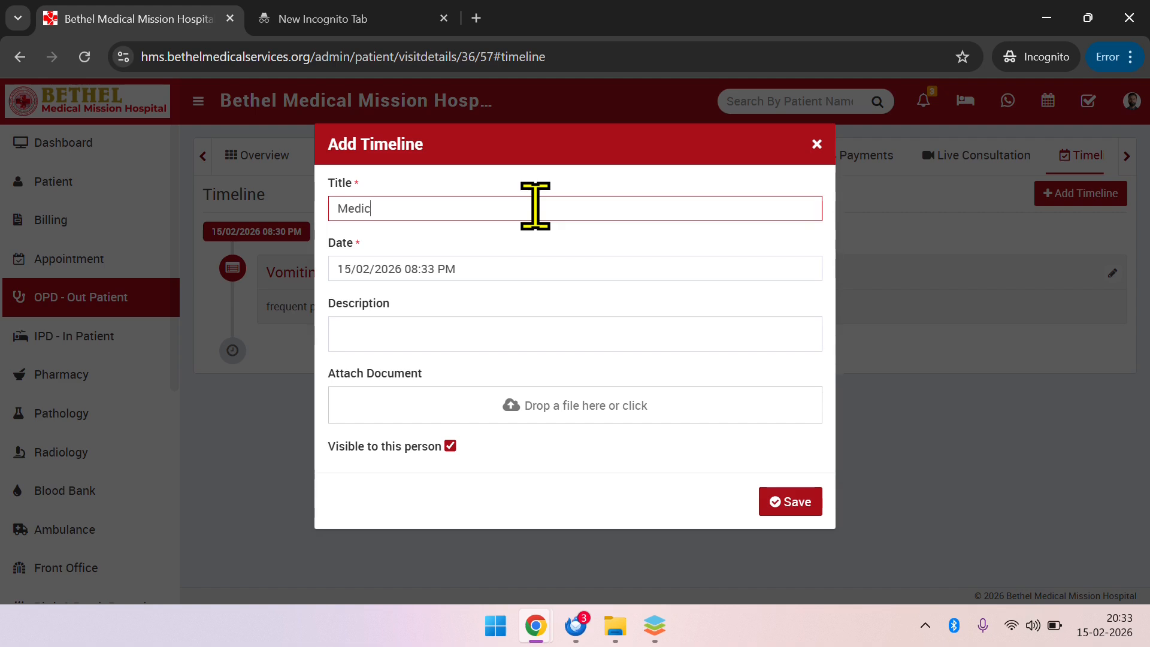
pyautogui.write('Medicines given')
pyautogui.press('Tab')
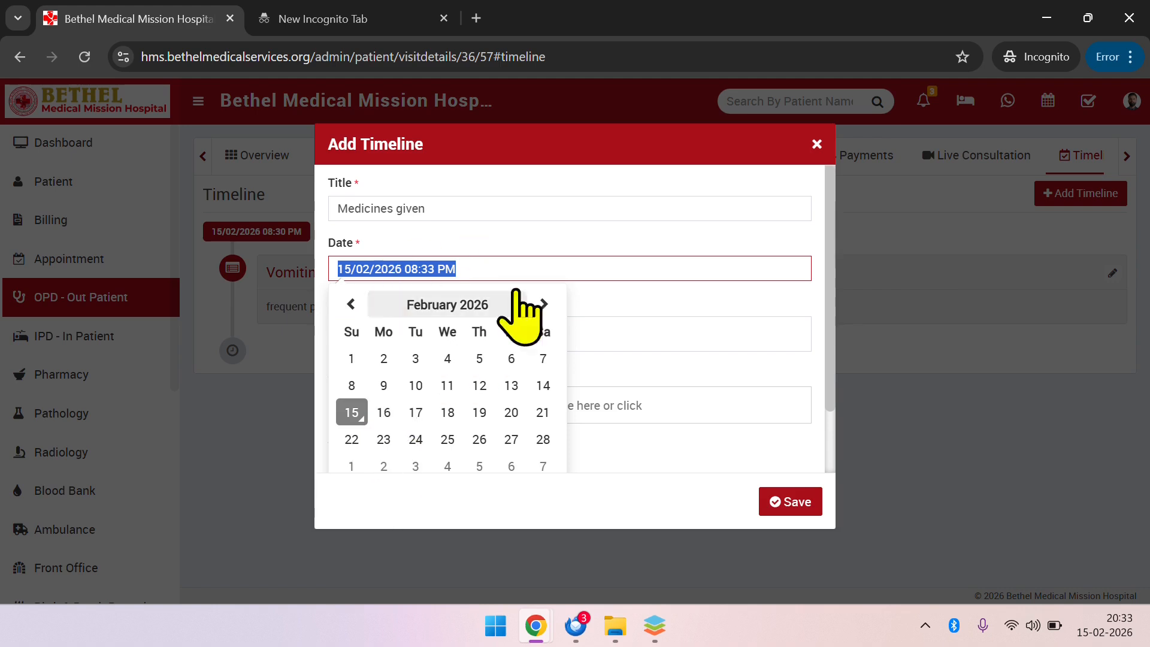
pyautogui.click(554, 245)
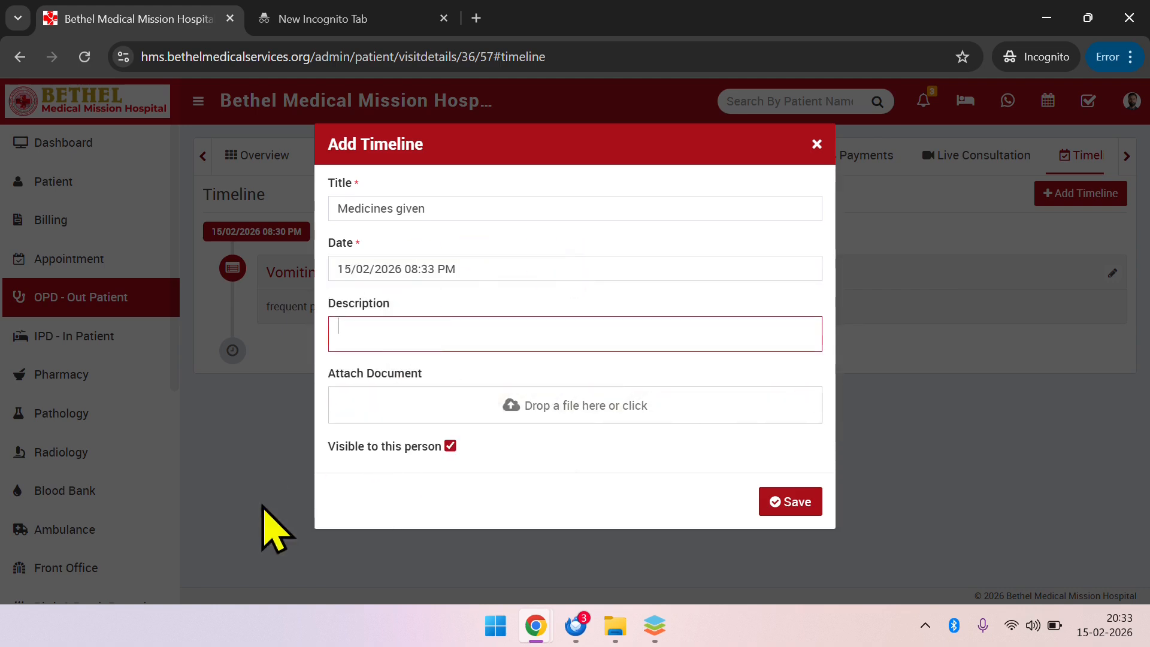
pyautogui.click(470, 328)
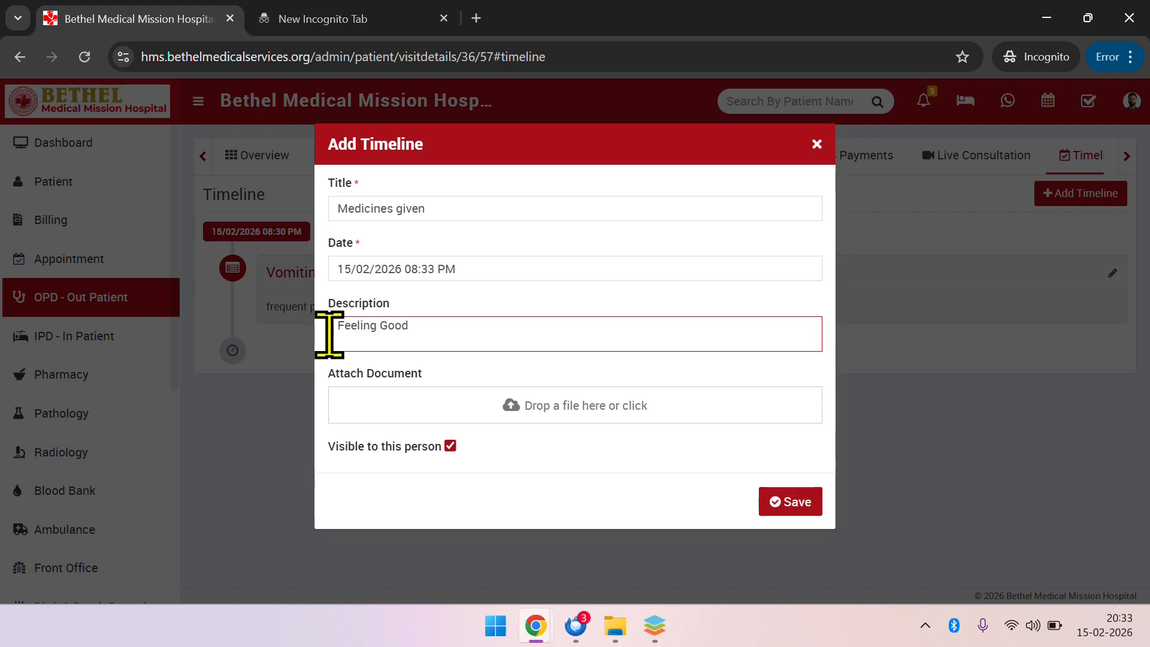
pyautogui.click(793, 502)
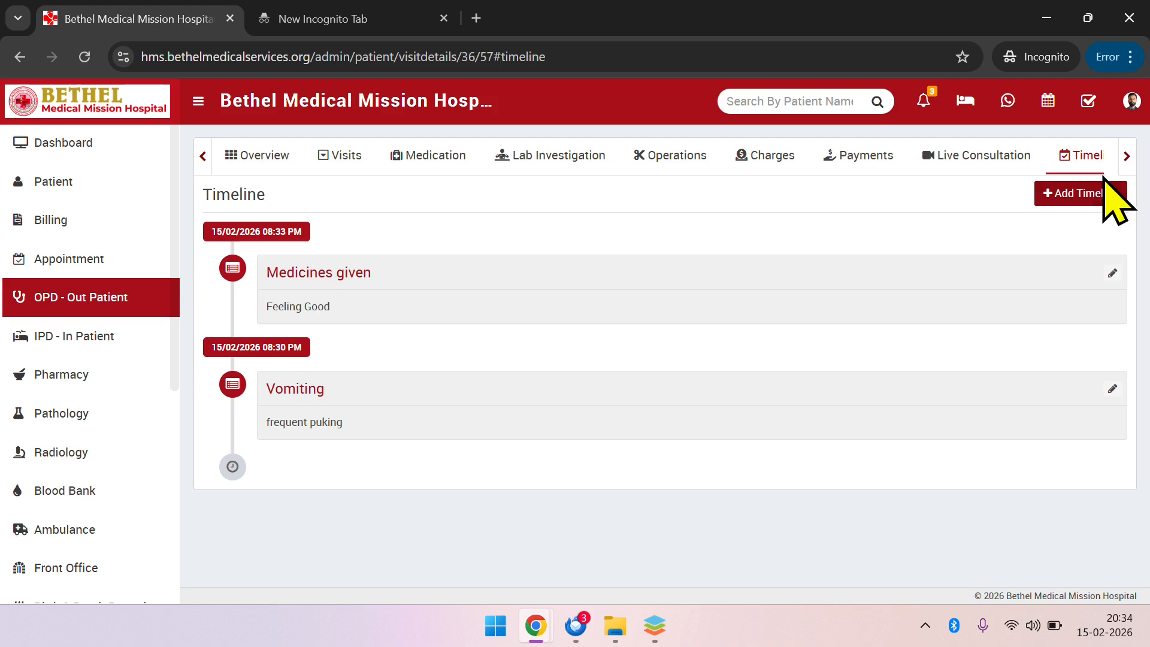
# Reopen the visit's vitals and look over the recorded measurements
pyautogui.click(1130, 157)
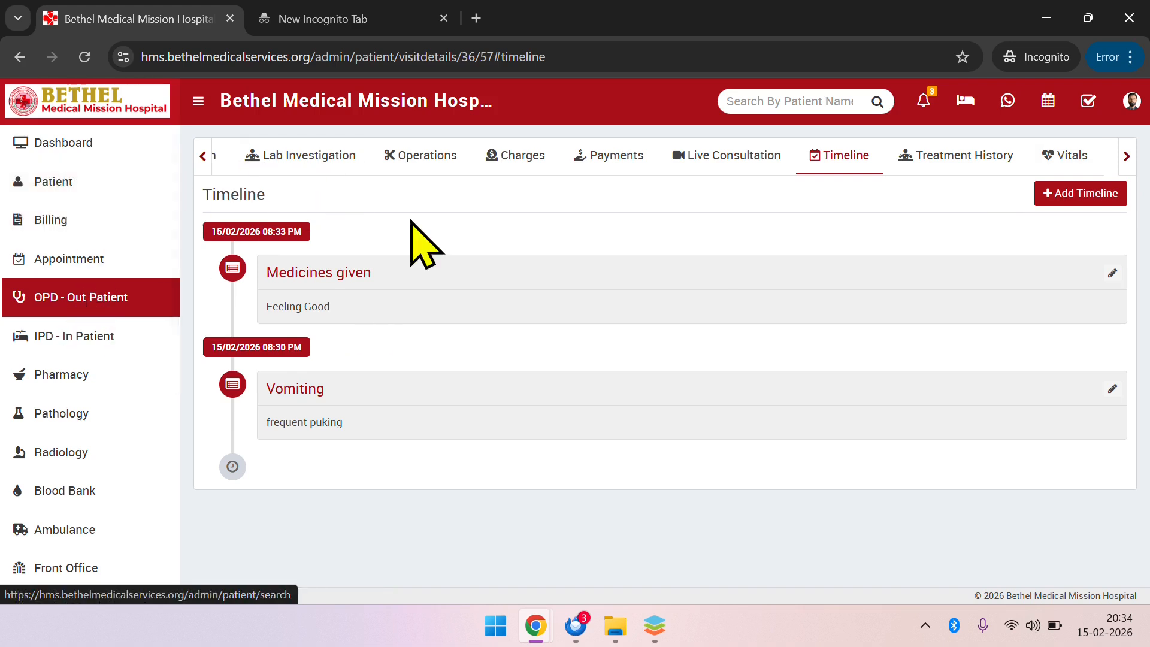
pyautogui.click(1067, 161)
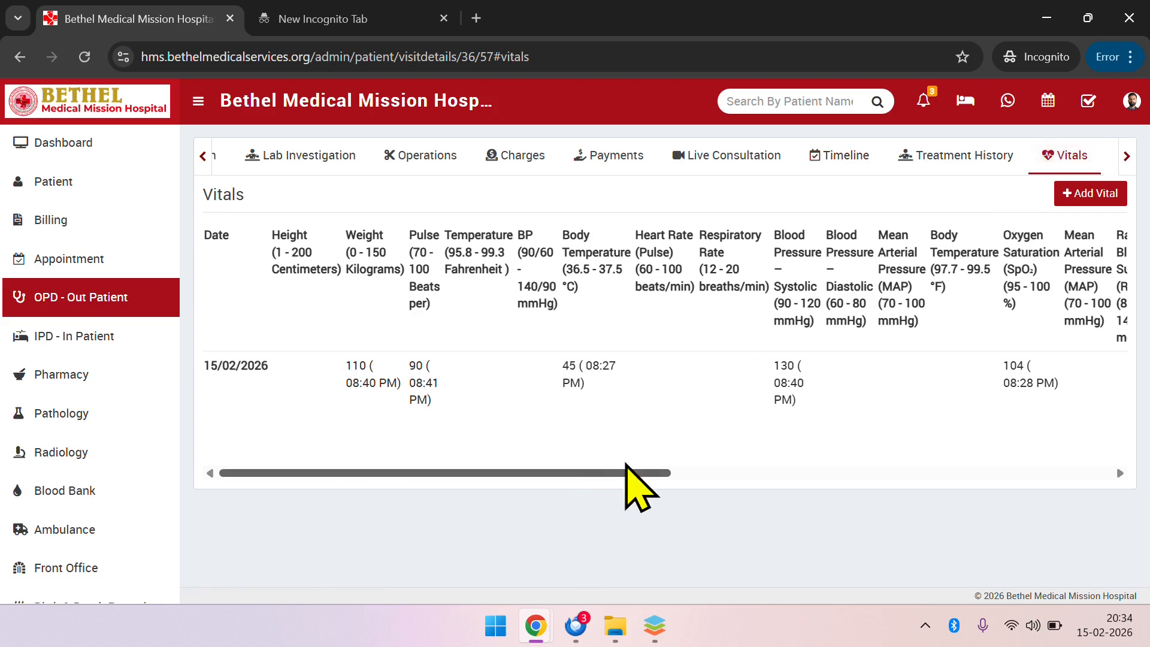
pyautogui.moveTo(592, 476)
pyautogui.mouseDown()
pyautogui.moveTo(711, 460)
pyautogui.moveTo(605, 460)
pyautogui.mouseUp()
pyautogui.click(1069, 195)
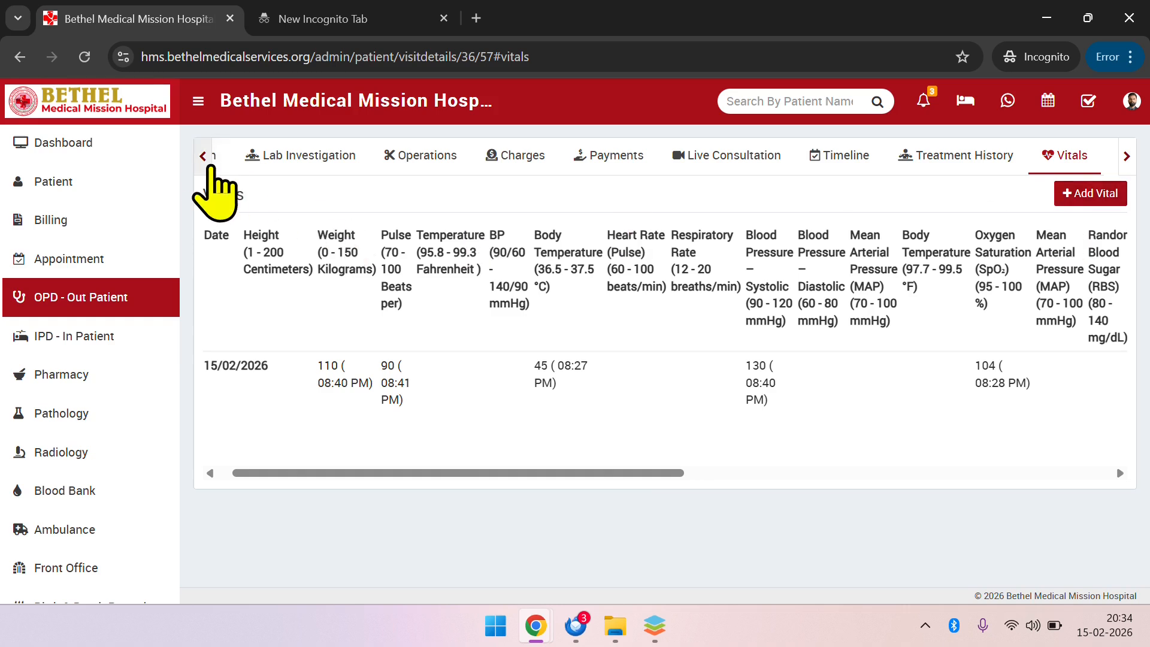
# Return to the visit's medication records and examine the blank medication dose form, closing it without saving
pyautogui.click(201, 158)
pyautogui.click(198, 162)
pyautogui.click(198, 163)
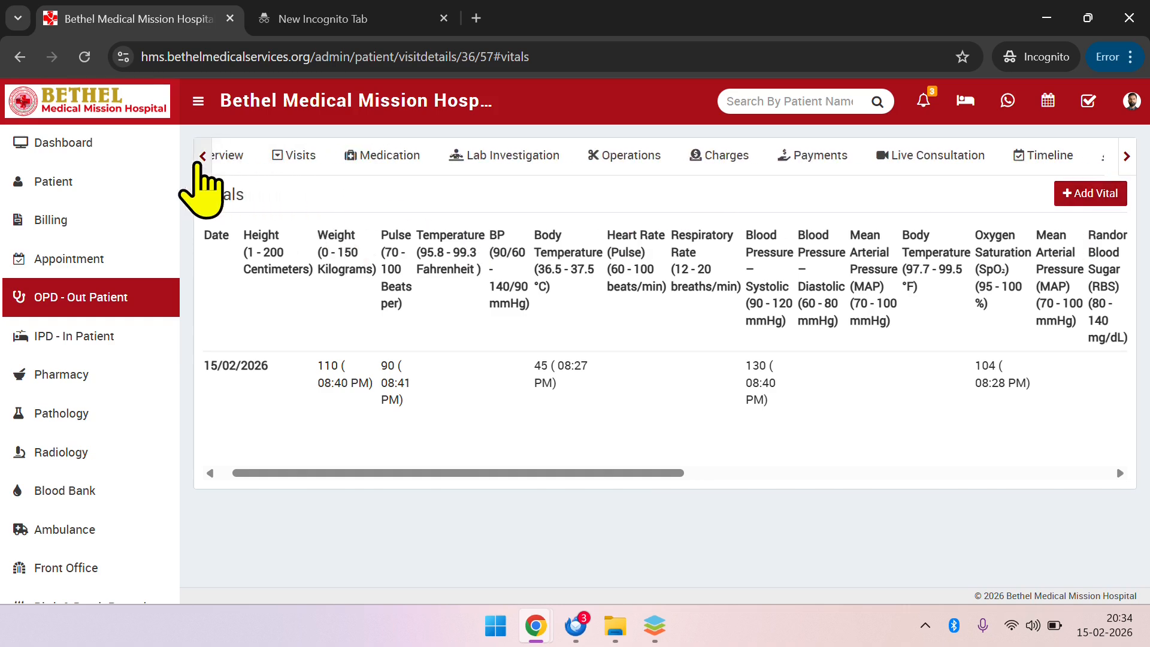
pyautogui.click(411, 157)
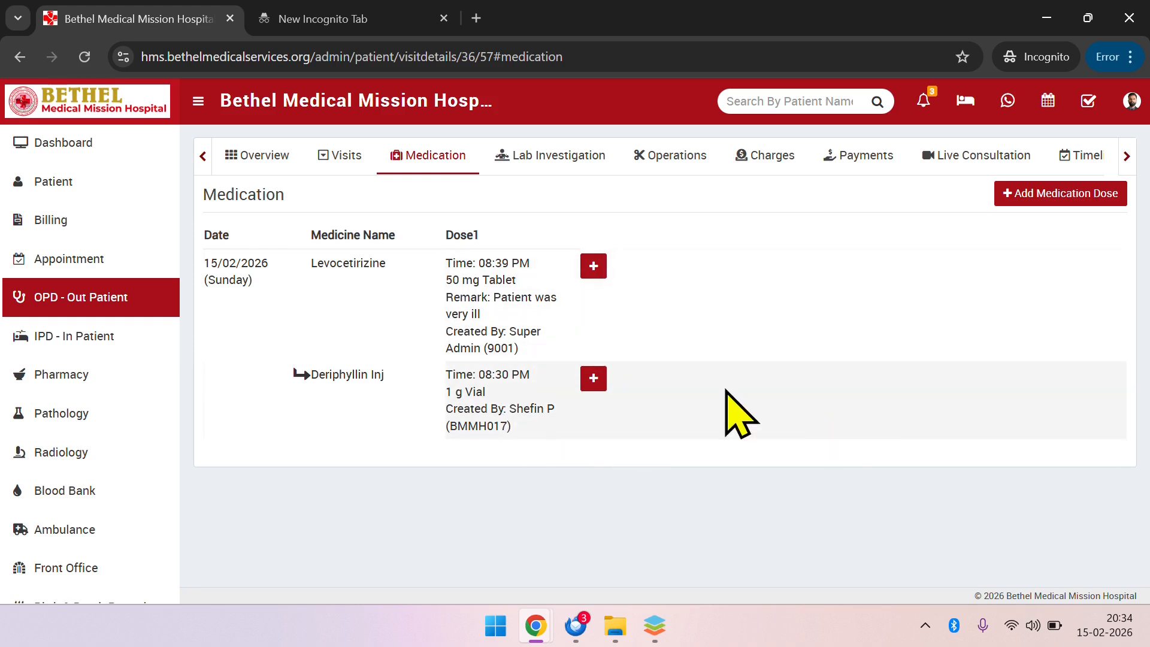
pyautogui.click(1057, 206)
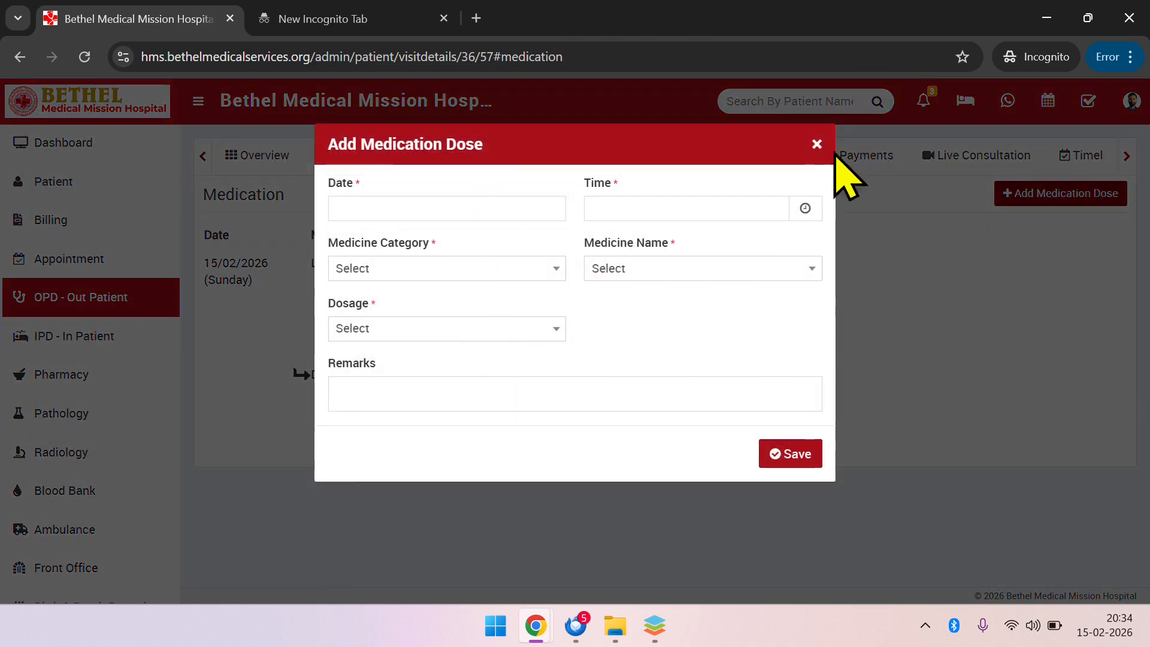
pyautogui.click(817, 145)
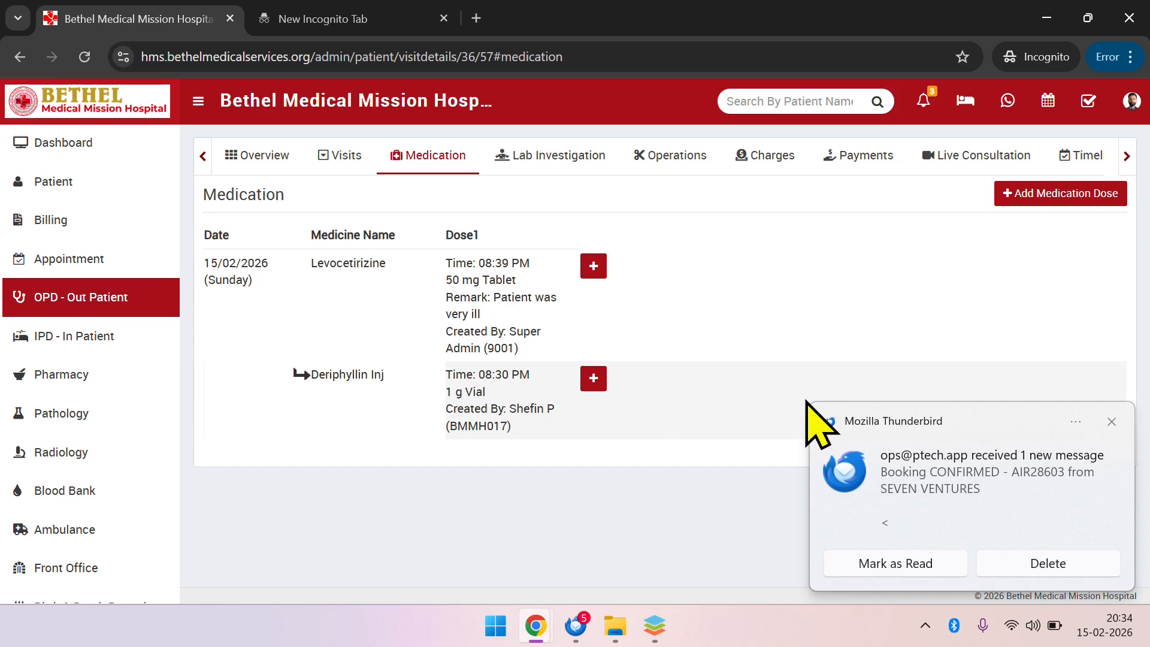
pyautogui.click(1112, 422)
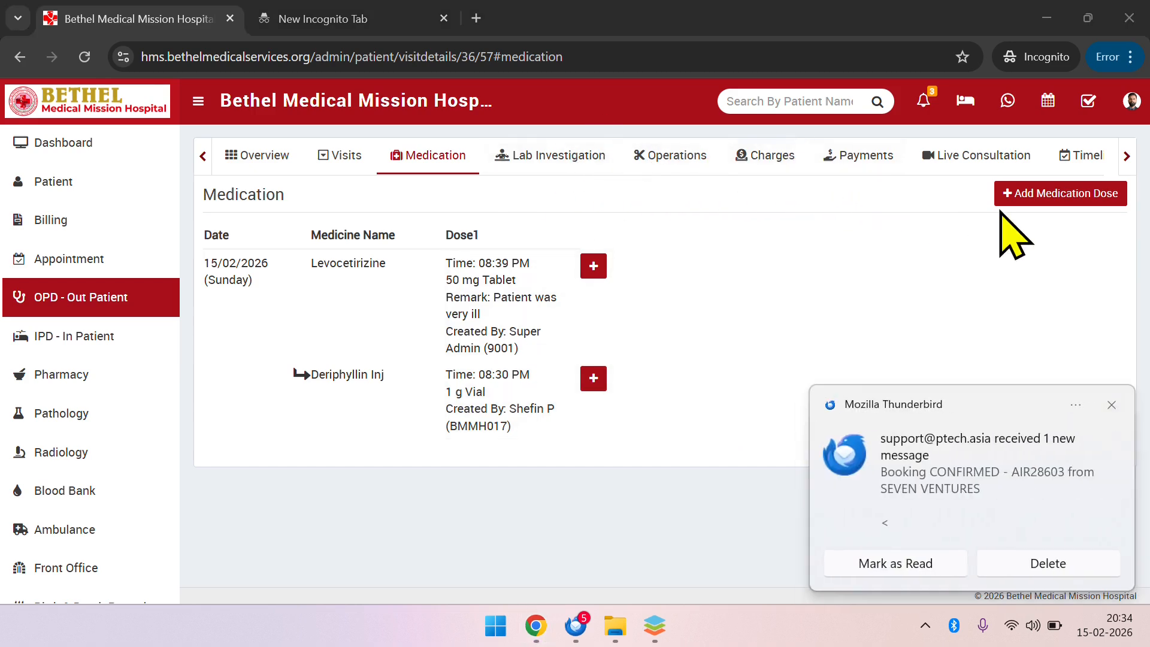
pyautogui.click(1112, 406)
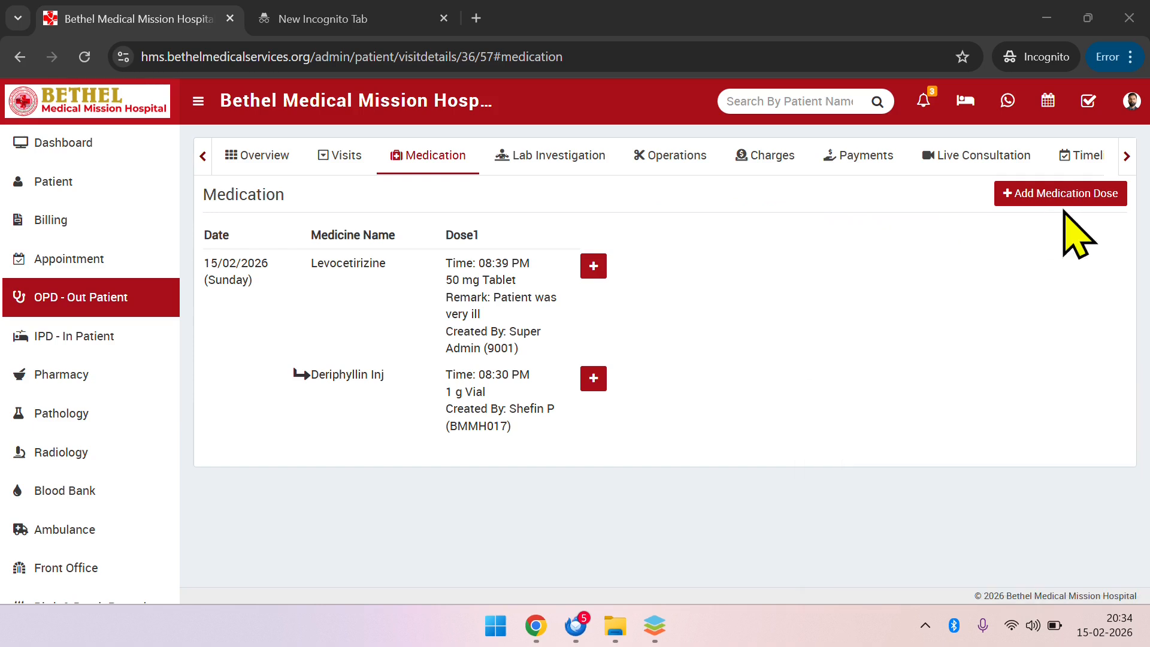
# View the hospital's inpatient list and return to today's outpatient list
pyautogui.click(1127, 157)
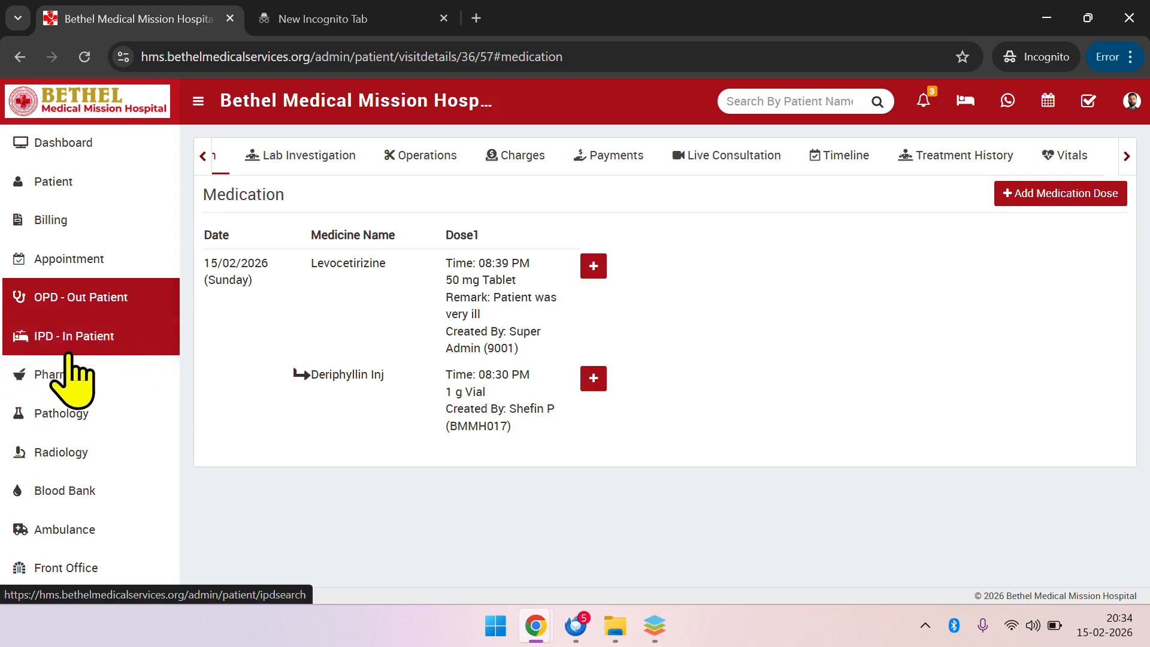
pyautogui.click(92, 350)
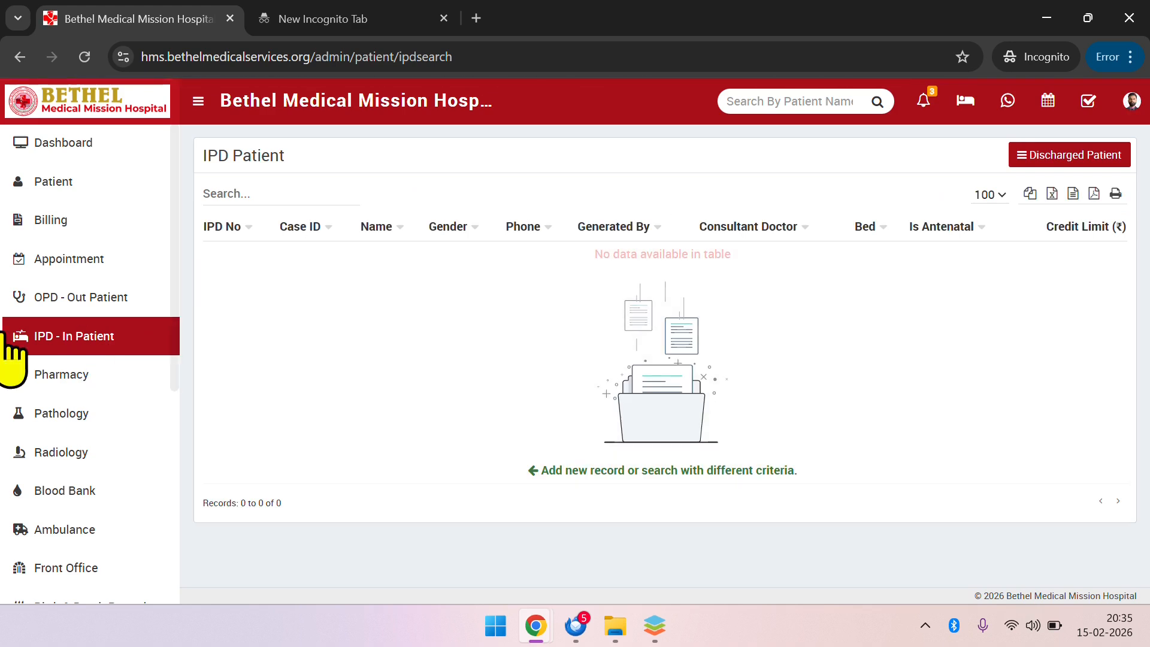
pyautogui.click(112, 298)
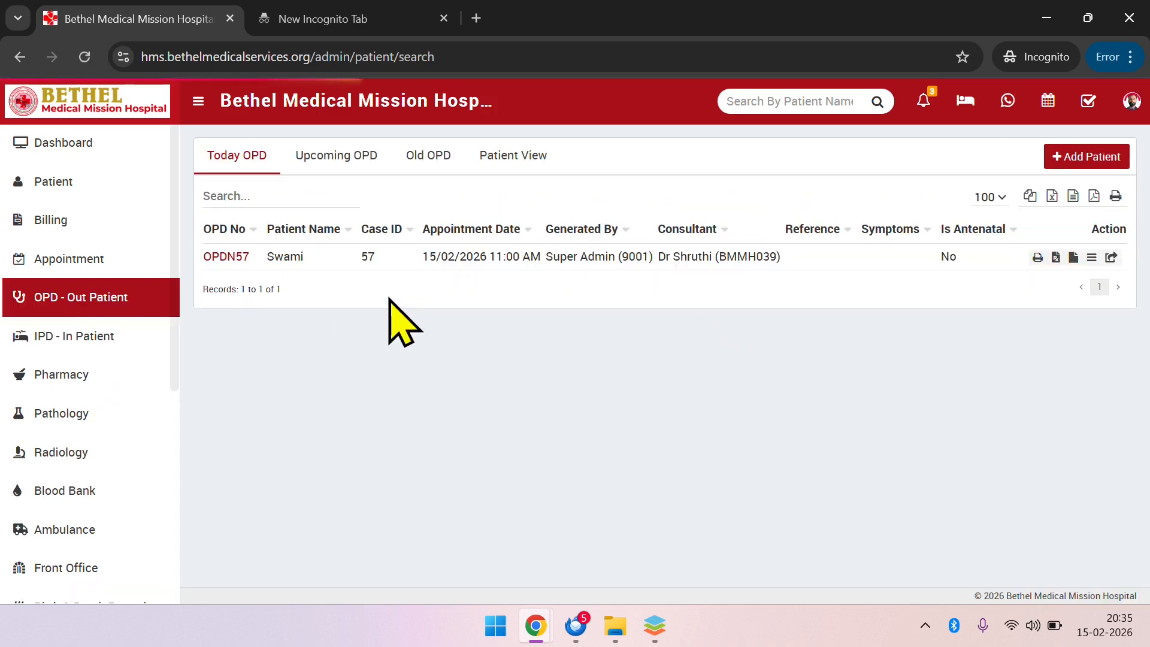
# Open the visit record of the patient in today's outpatient list and look through its available sections as far as Vitals
pyautogui.click(228, 257)
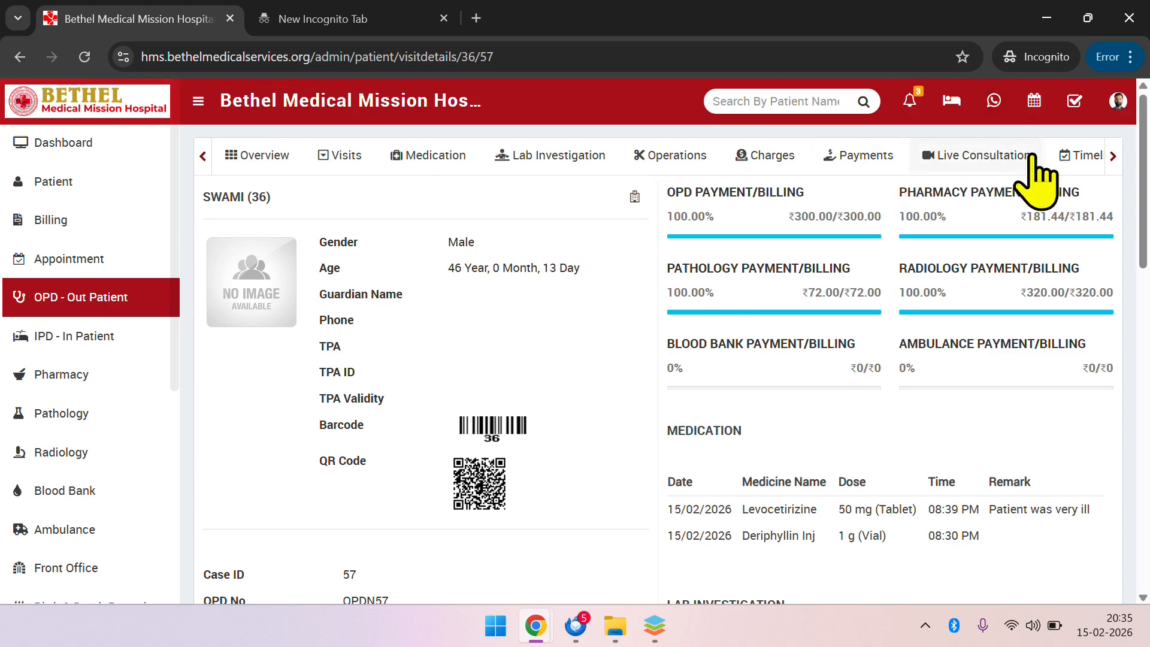
pyautogui.click(1114, 162)
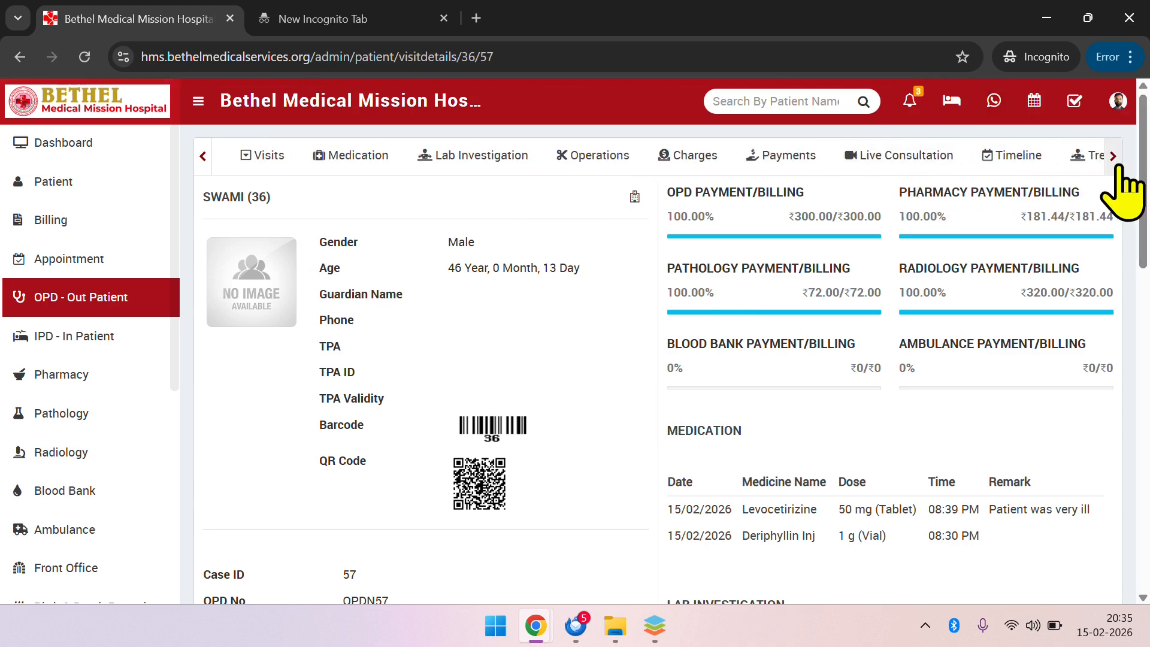
pyautogui.click(1114, 161)
pyautogui.click(1114, 161)
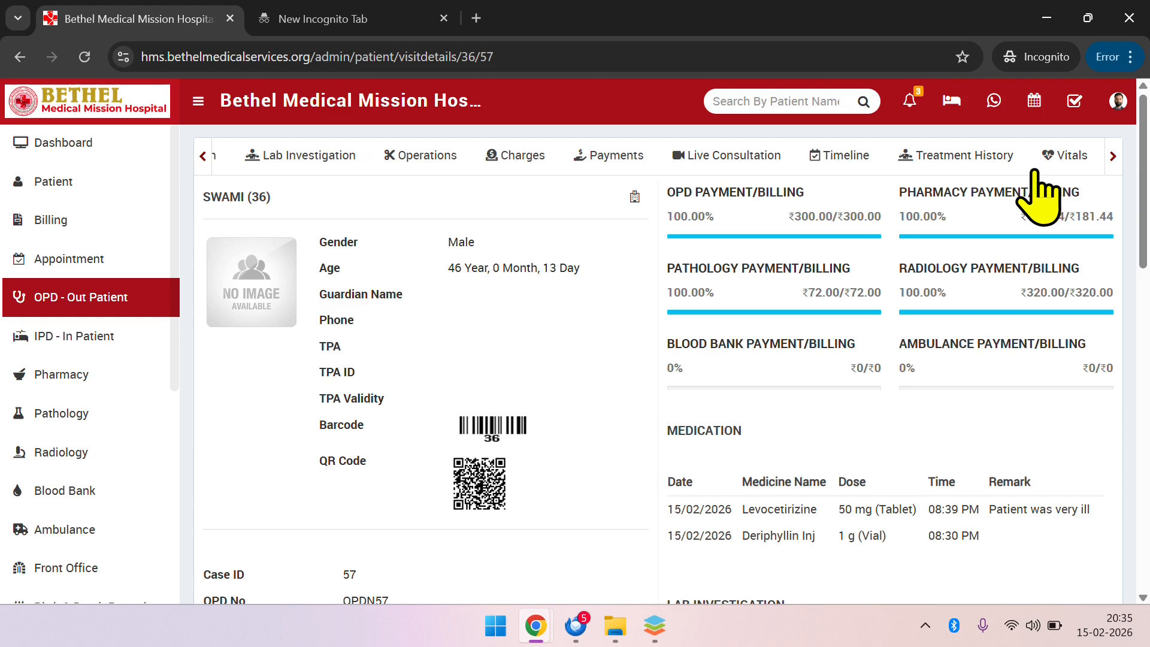
# Review the visit overview, including current vitals, findings, timeline entries, medication, lab investigations, charges and payments
pyautogui.scroll(-3, 392, 428)
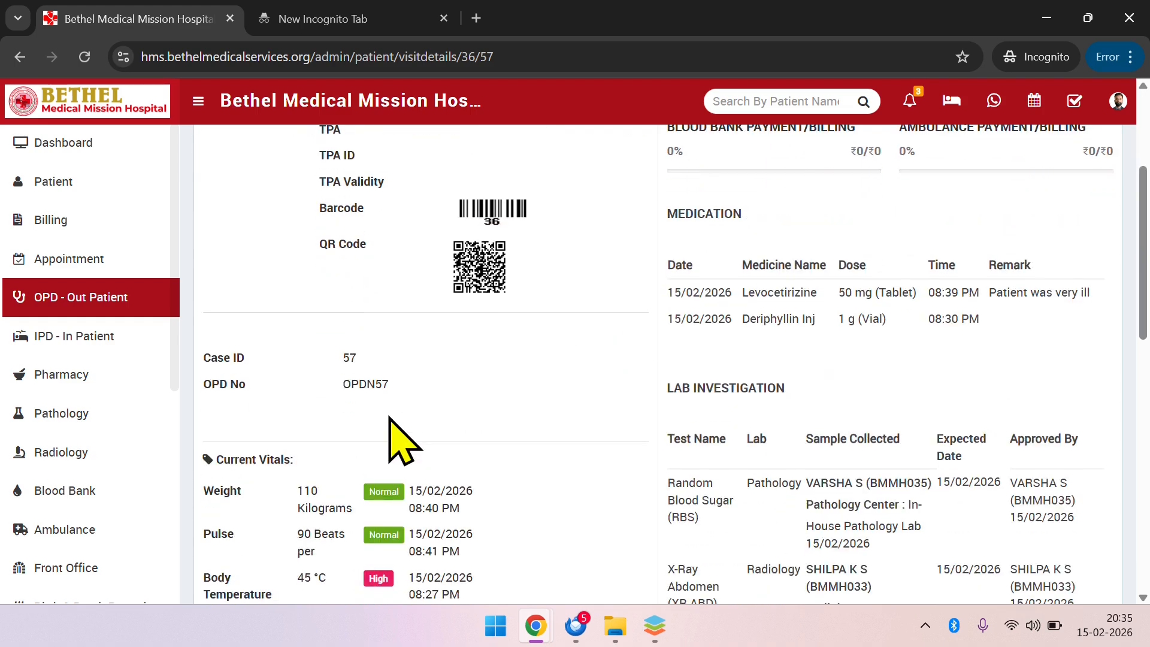
pyautogui.scroll(-6, 393, 431)
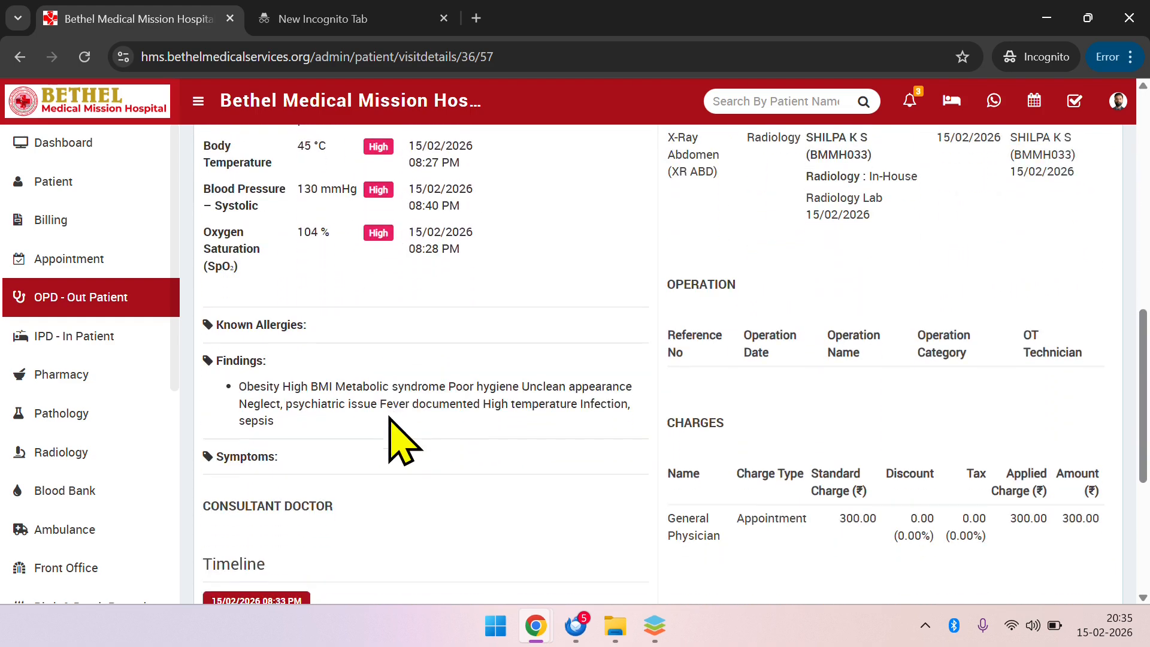
pyautogui.scroll(-3, 392, 431)
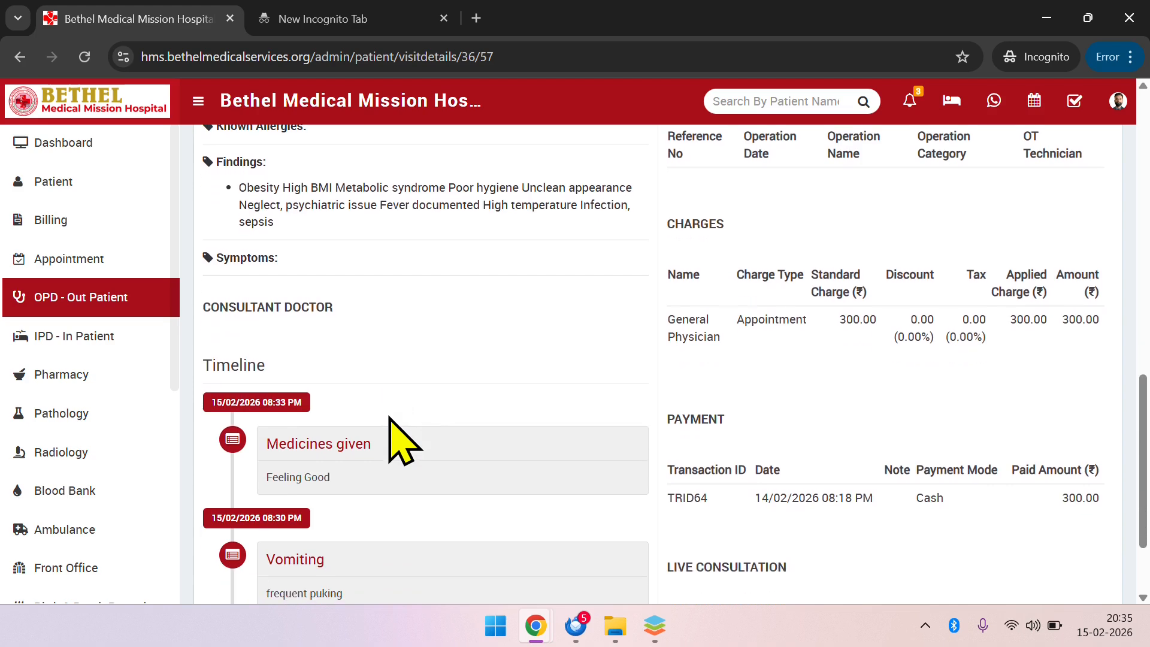
pyautogui.scroll(-2, 400, 443)
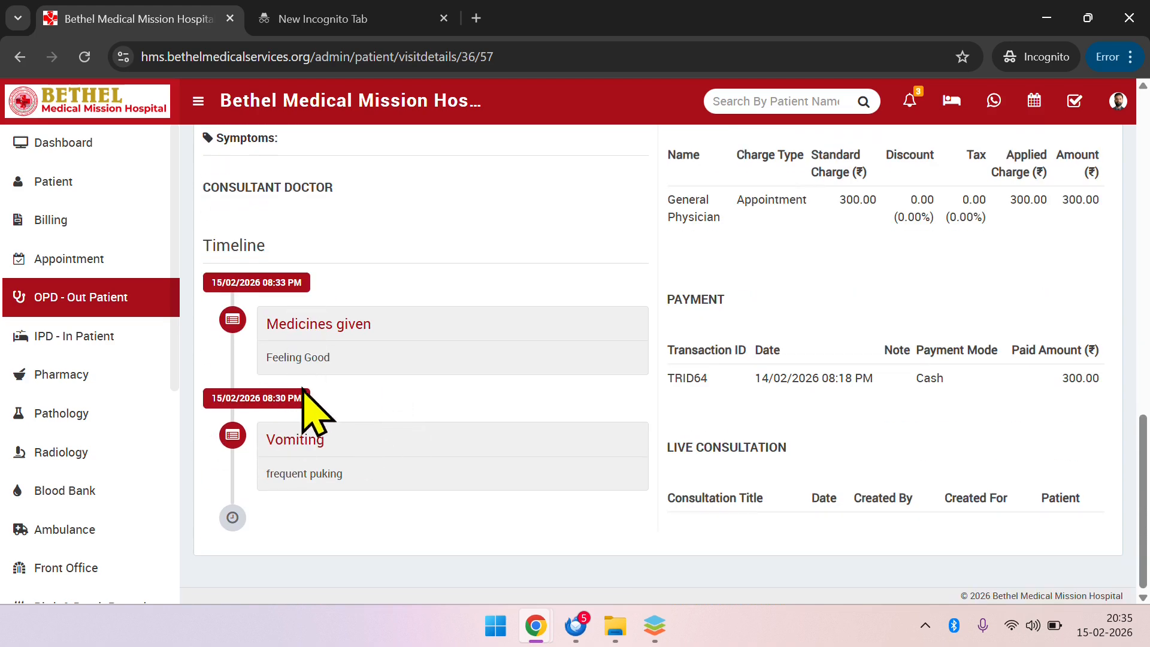
pyautogui.scroll(4, 409, 403)
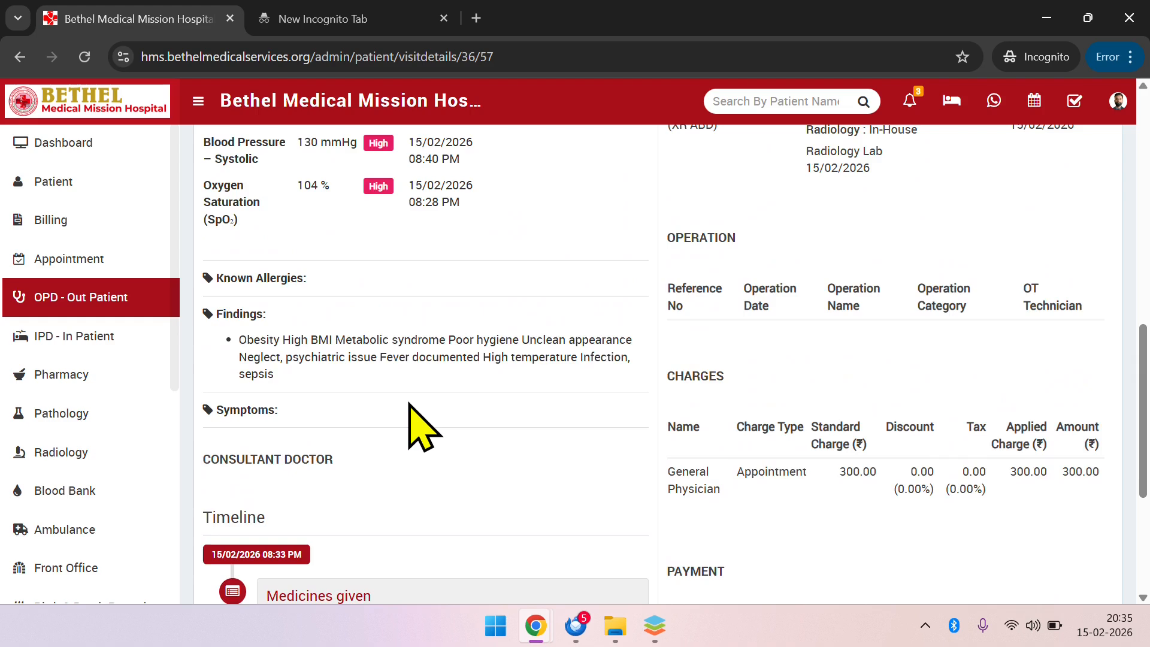
pyautogui.scroll(8, 409, 405)
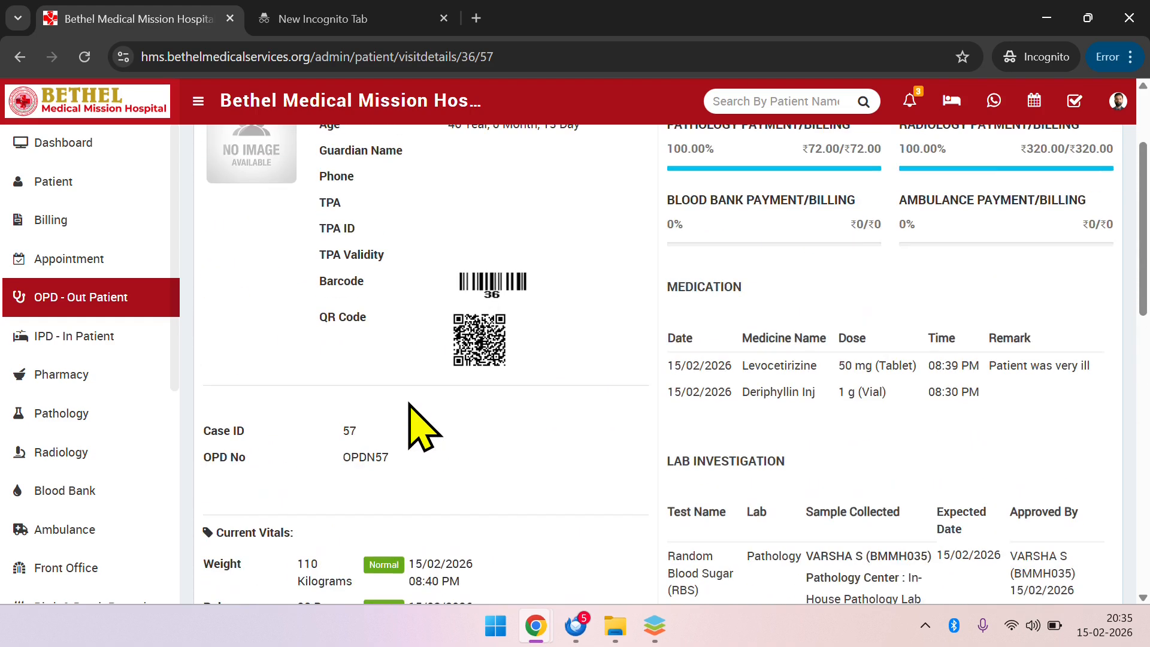